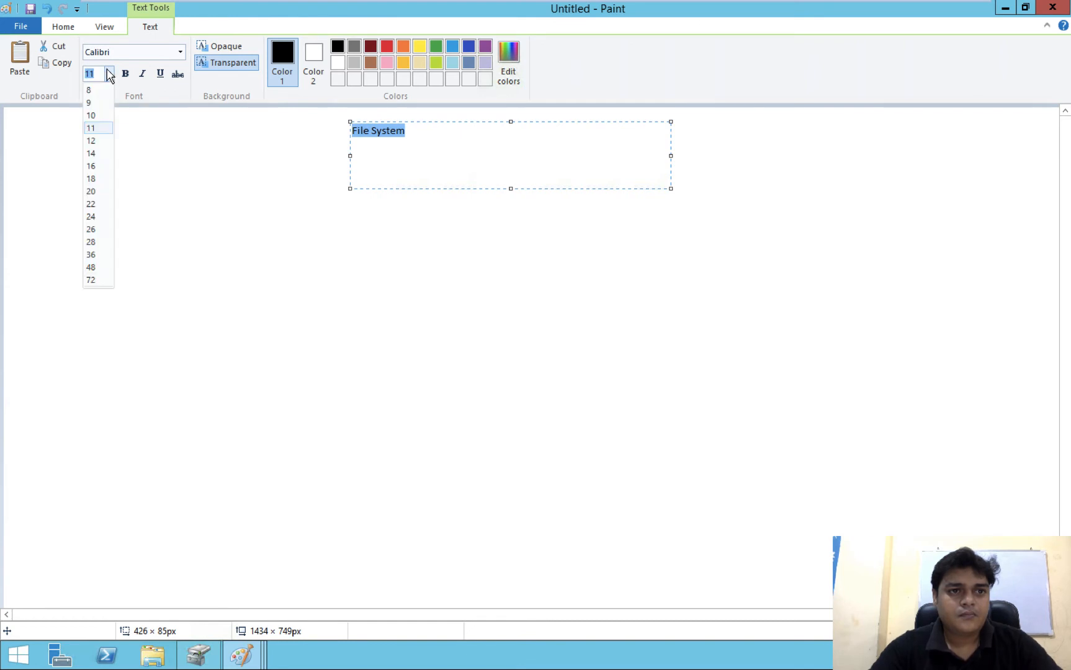
Step: Format the "File System" title as 28-point bold red text and shift it toward the centre of the canvas
left_click(93, 236)
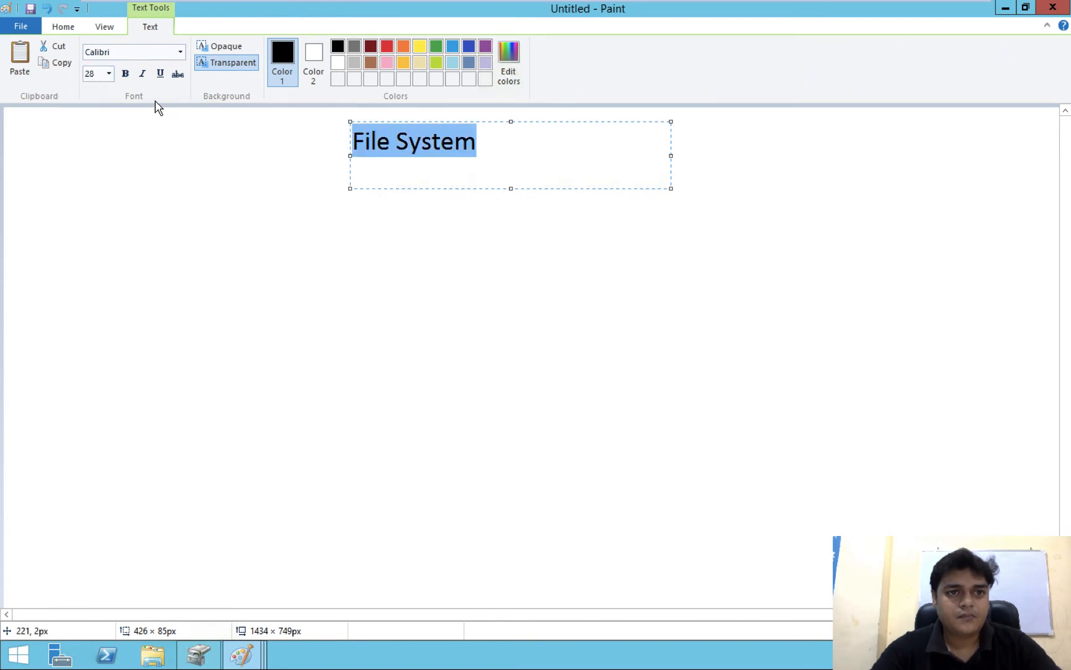
left_click(126, 75)
left_click(403, 62)
left_click(388, 47)
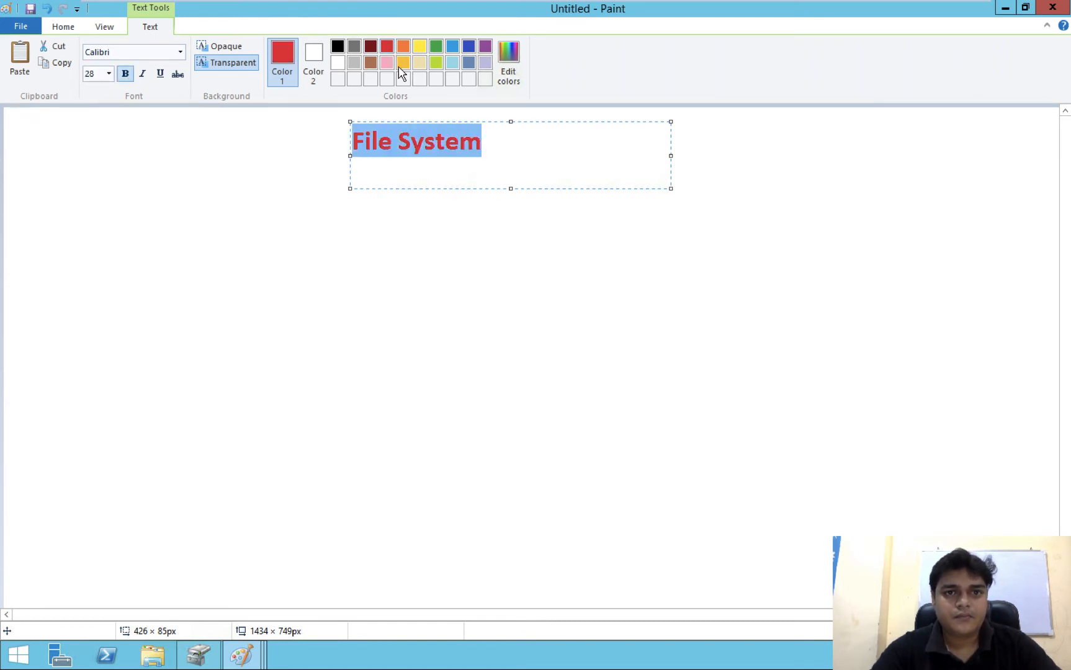
left_click_drag(350, 155, 540, 262)
left_click(164, 237)
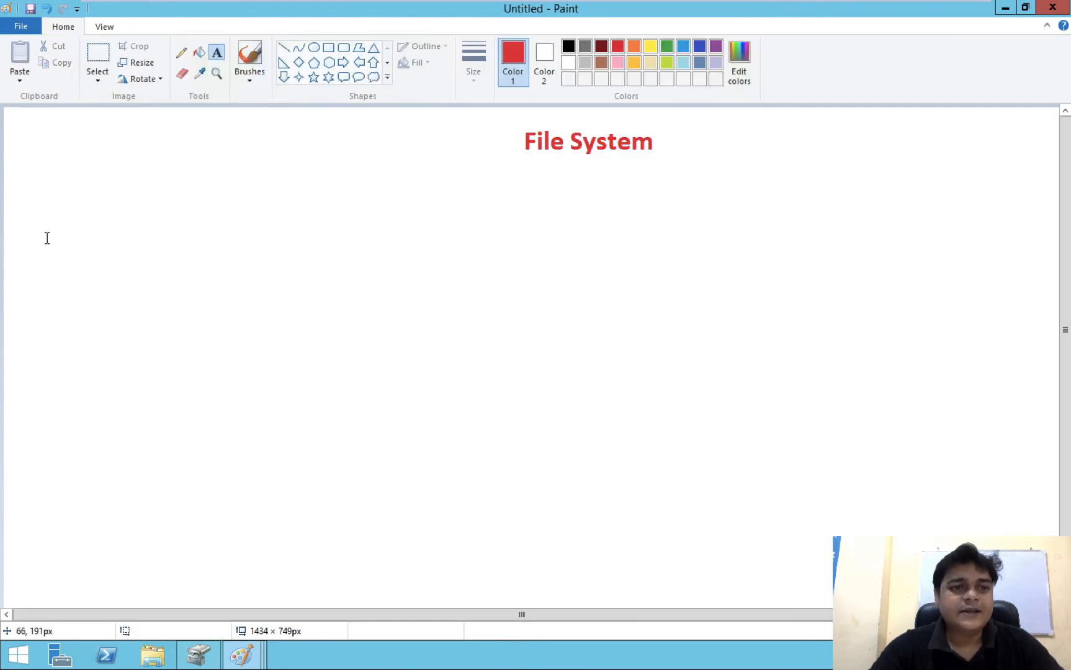
Step: Add a text box about 1285 × 86 px across the canvas below the title and enter FAT-16 as the first heading
left_click_drag(41, 211, 998, 275)
type("fat")
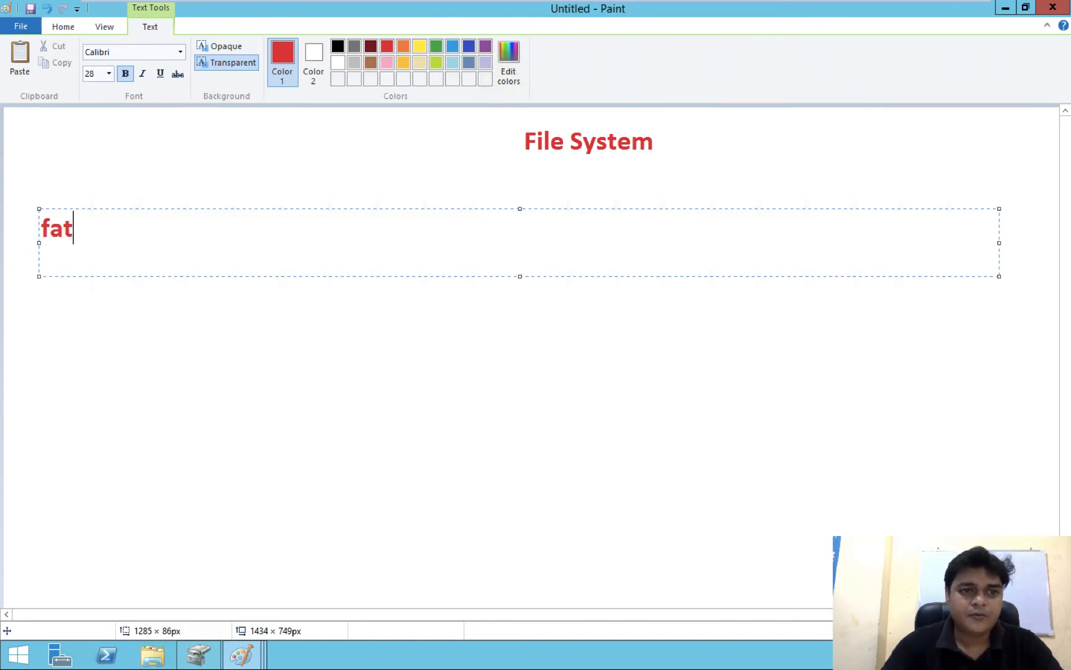
key("BackSpace")
key("BackSpace")
key("BackSpace")
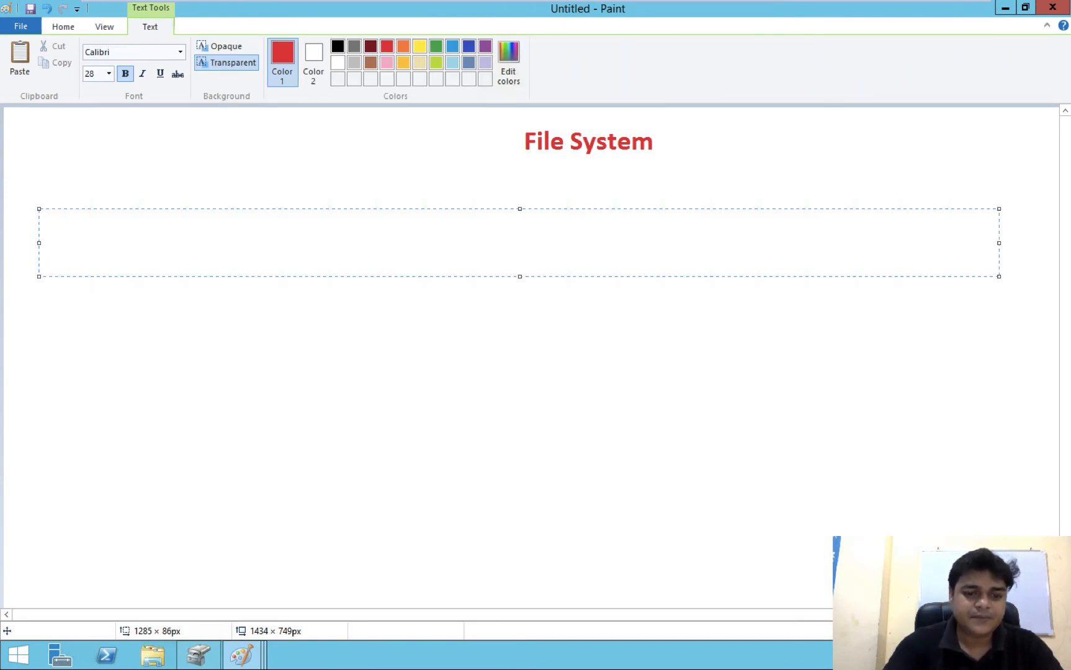
type("FAT-1")
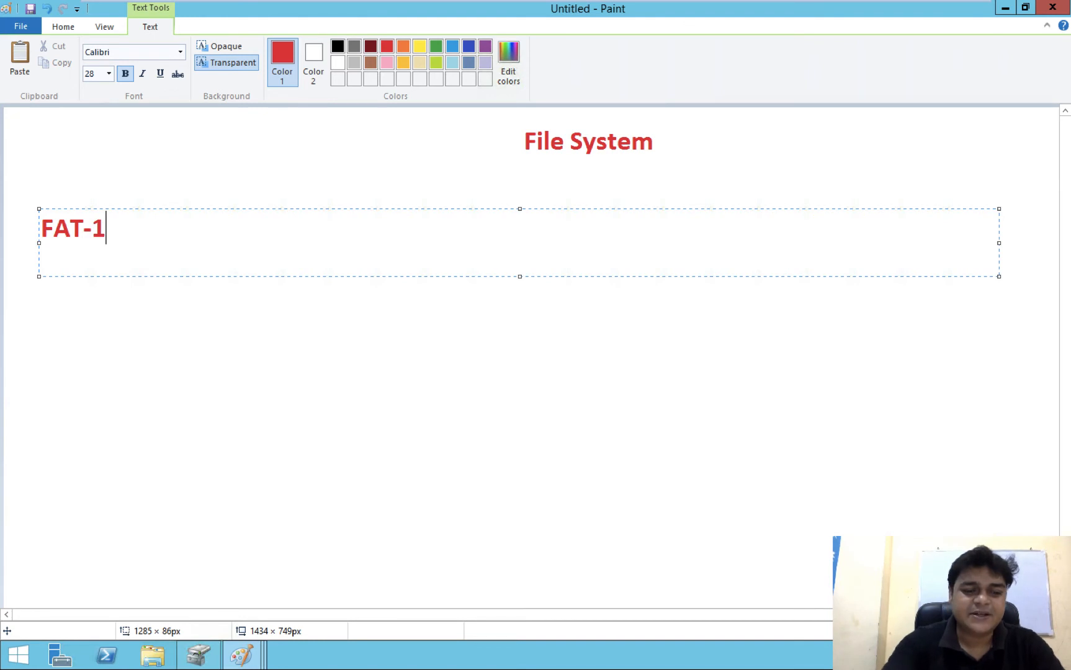
type("6                                                     ")
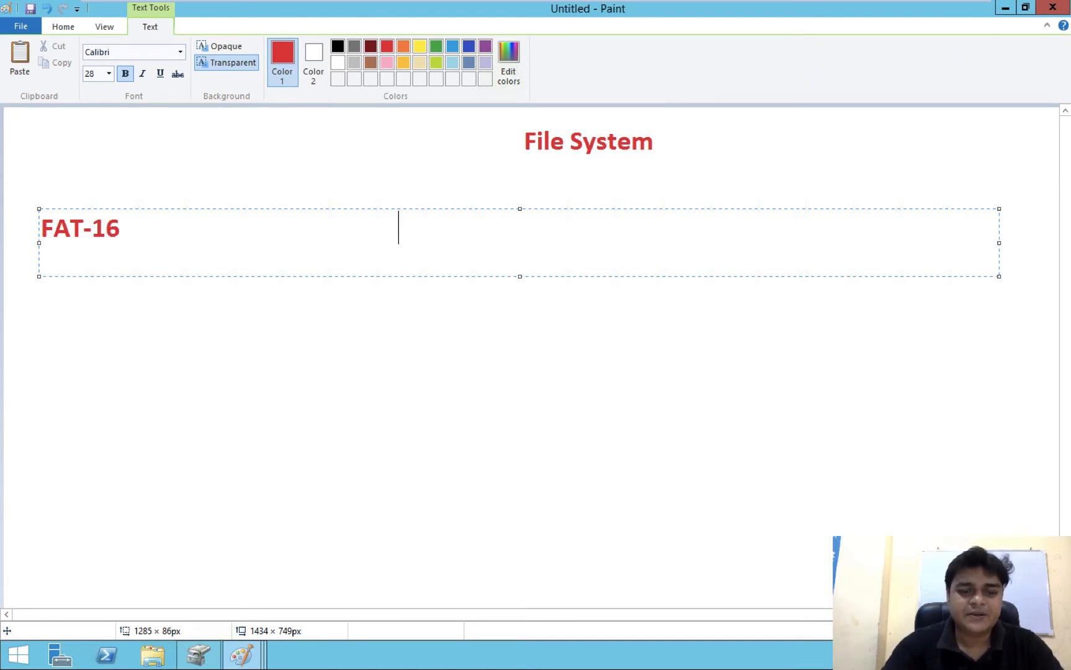
Step: Add FAT-32 and NTFS as evenly spaced column headings on the same line as FAT-16
type("FAT-")
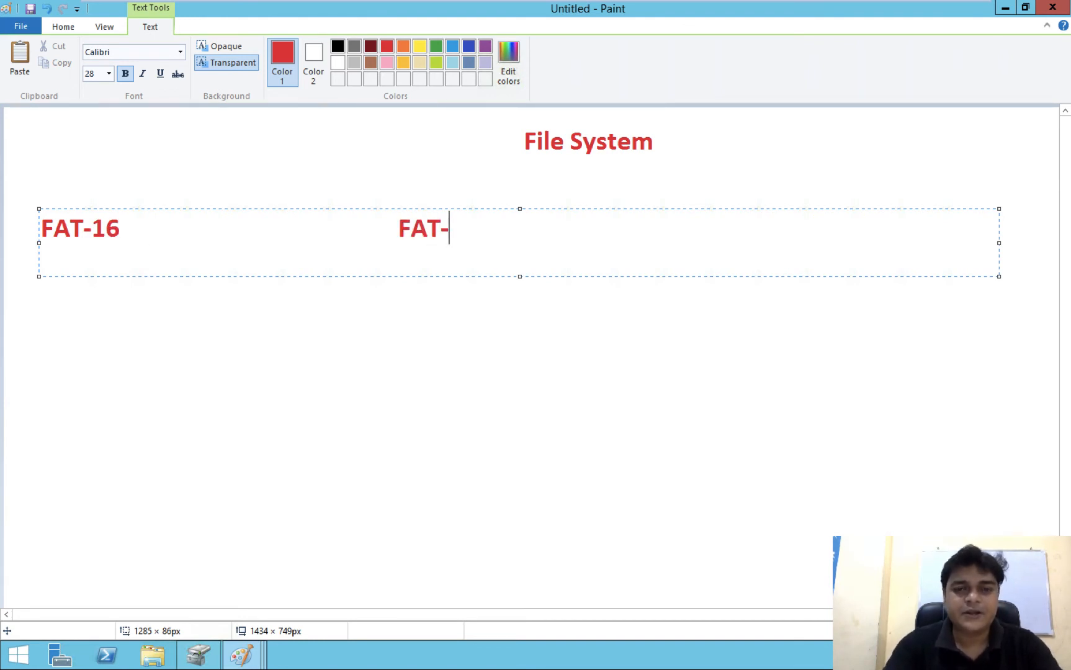
type("32     ")
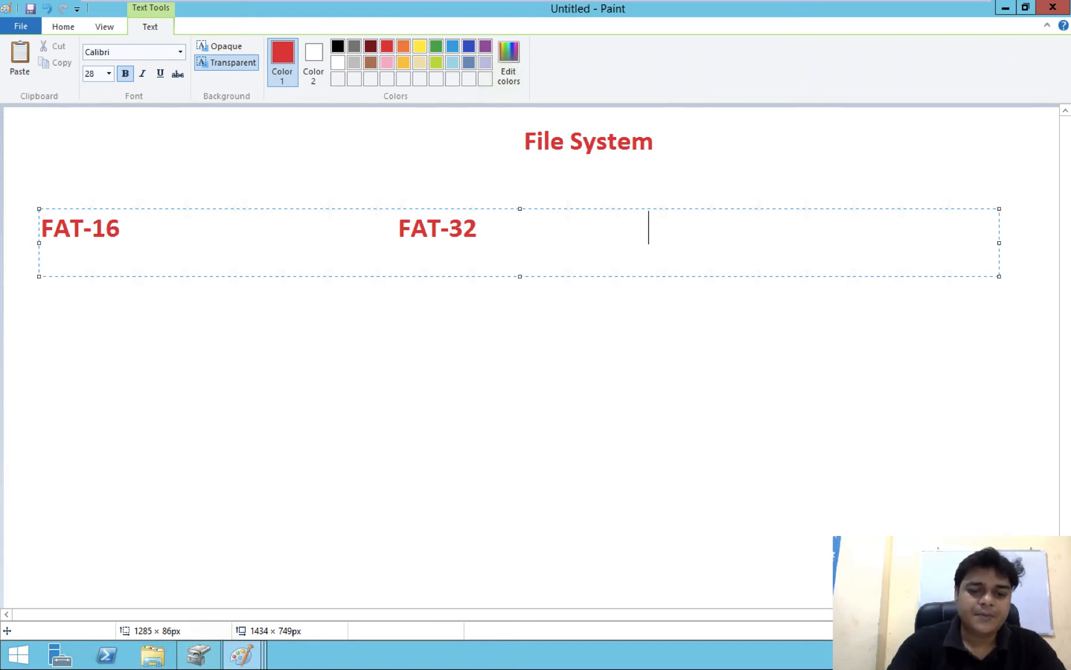
type("                            NTFS")
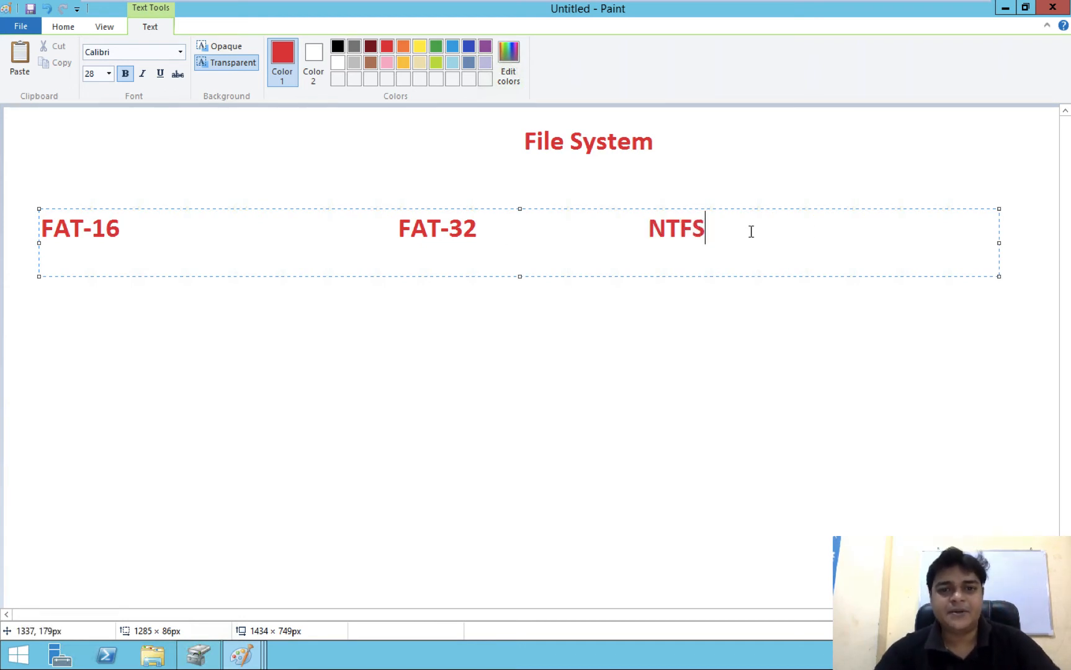
left_click(638, 215)
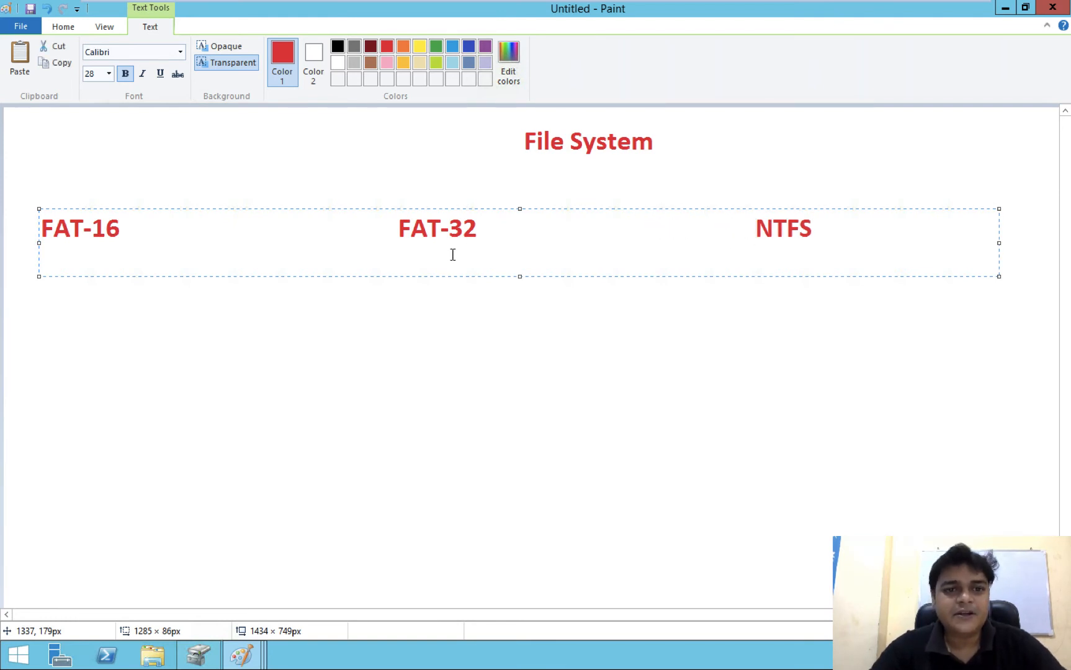
left_click(232, 239)
key("Return")
key("BackSpace")
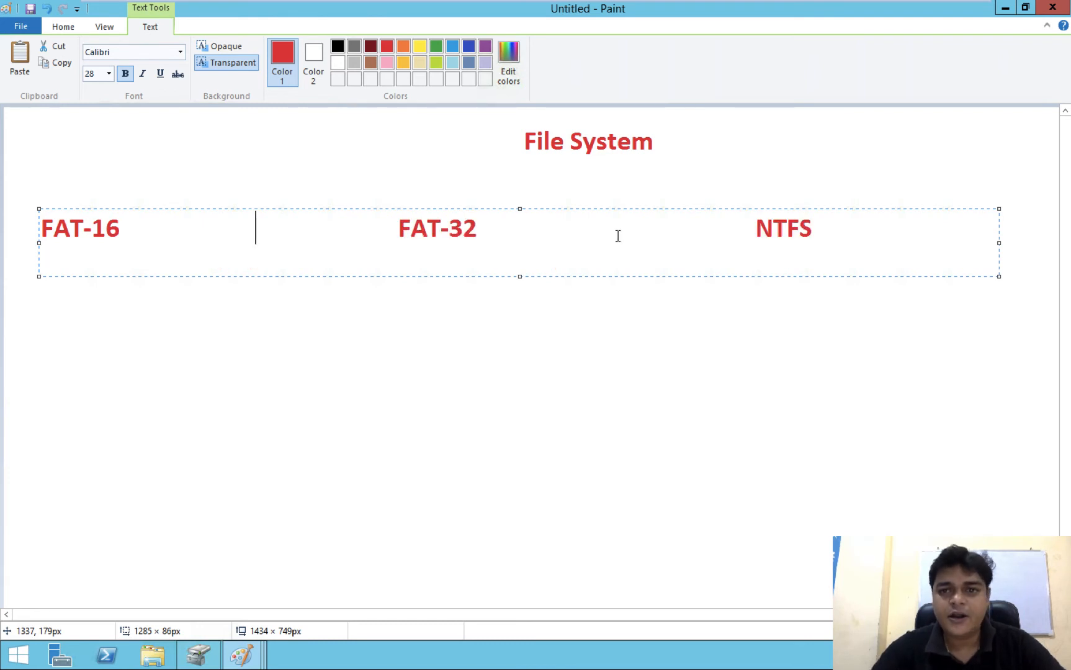
Step: Extend the text box downward with seven blank lines after the NTFS heading
left_click(868, 231)
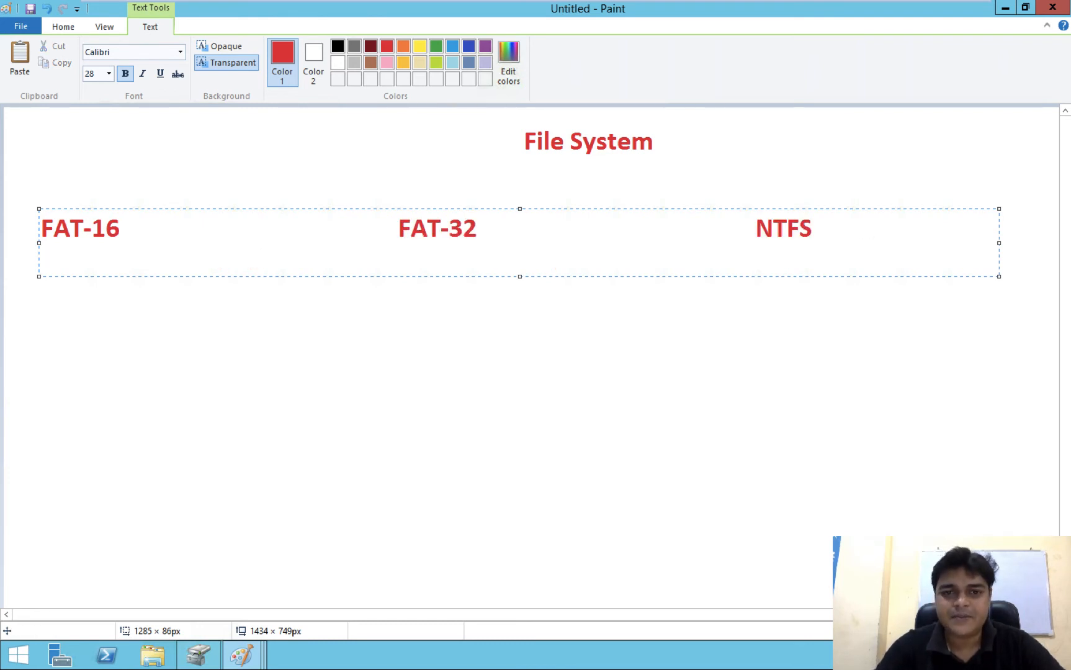
key("Return")
key("Return")
key("Return")
key("Return")
key("Return")
key("Return")
key("Return")
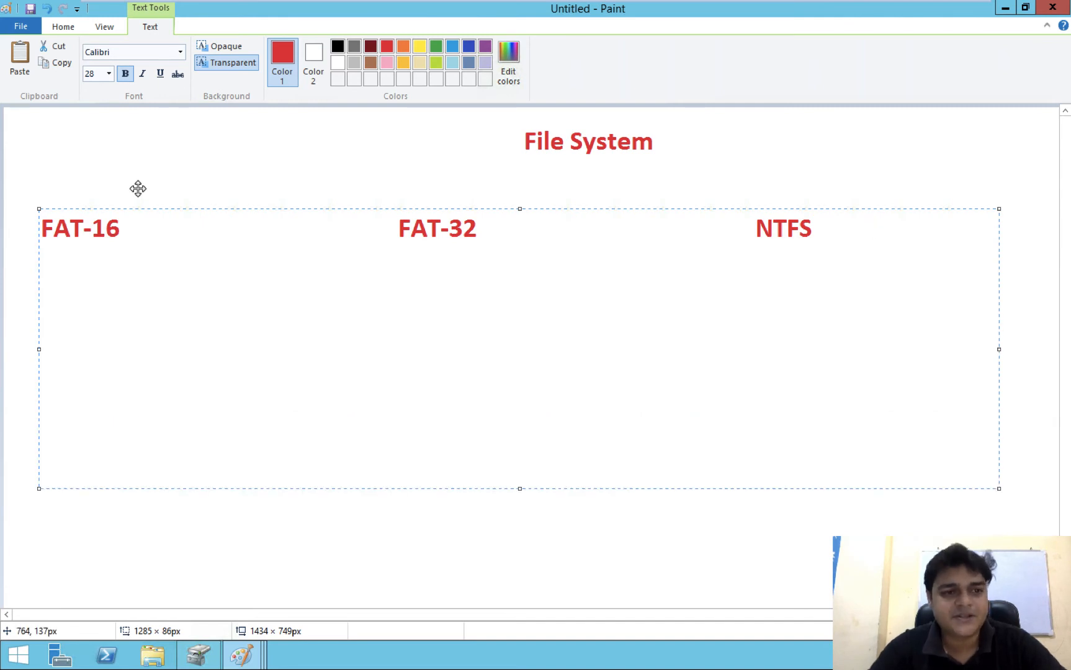
Step: Enter Max-2GB under the FAT-16 heading, leaving one blank line between them, and add two line breaks after it
left_click(61, 280)
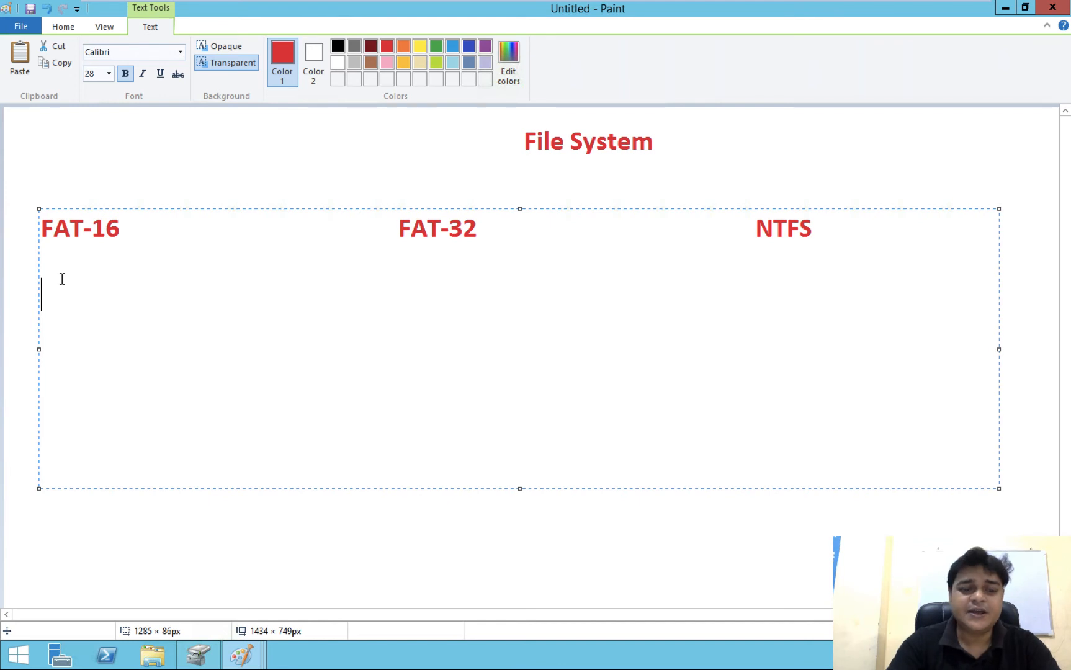
type("Max-")
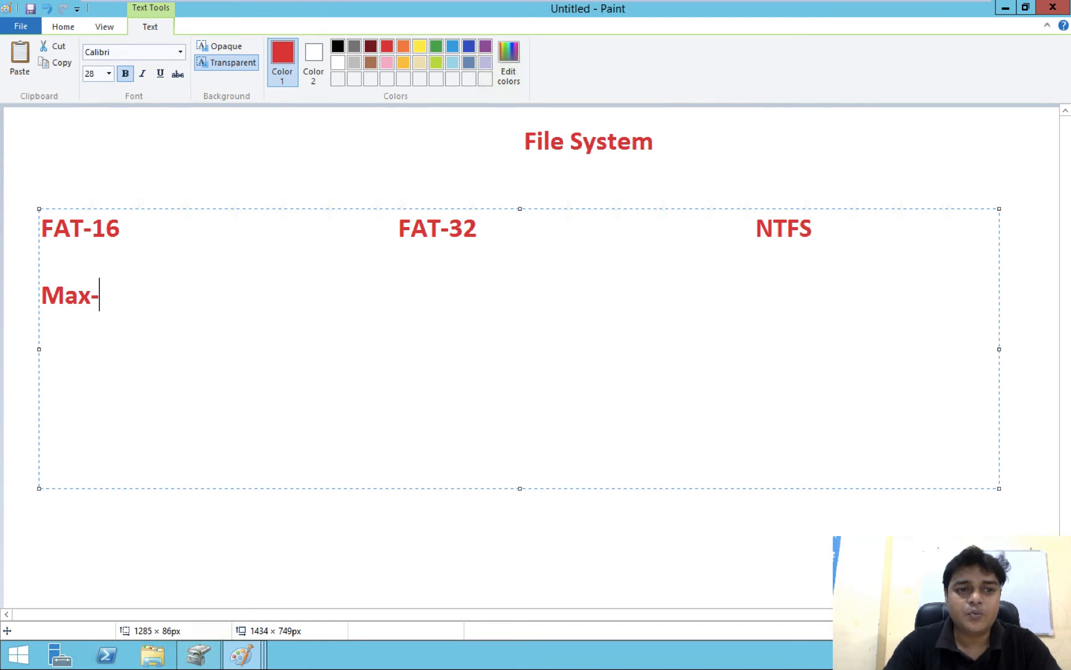
type("2GB")
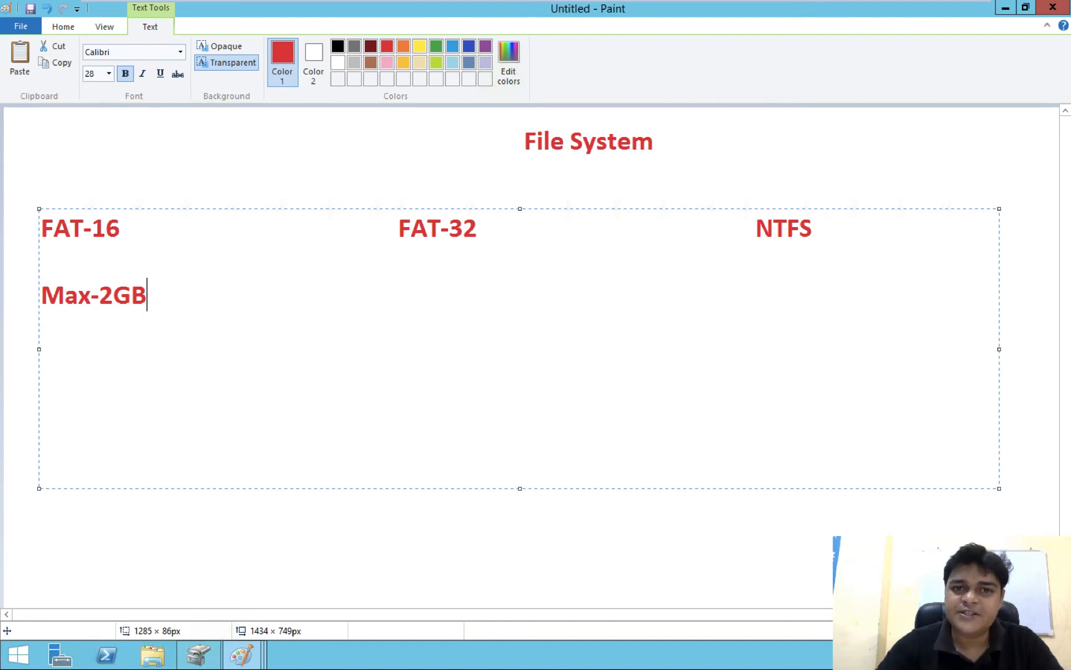
key("Return")
key("Return")
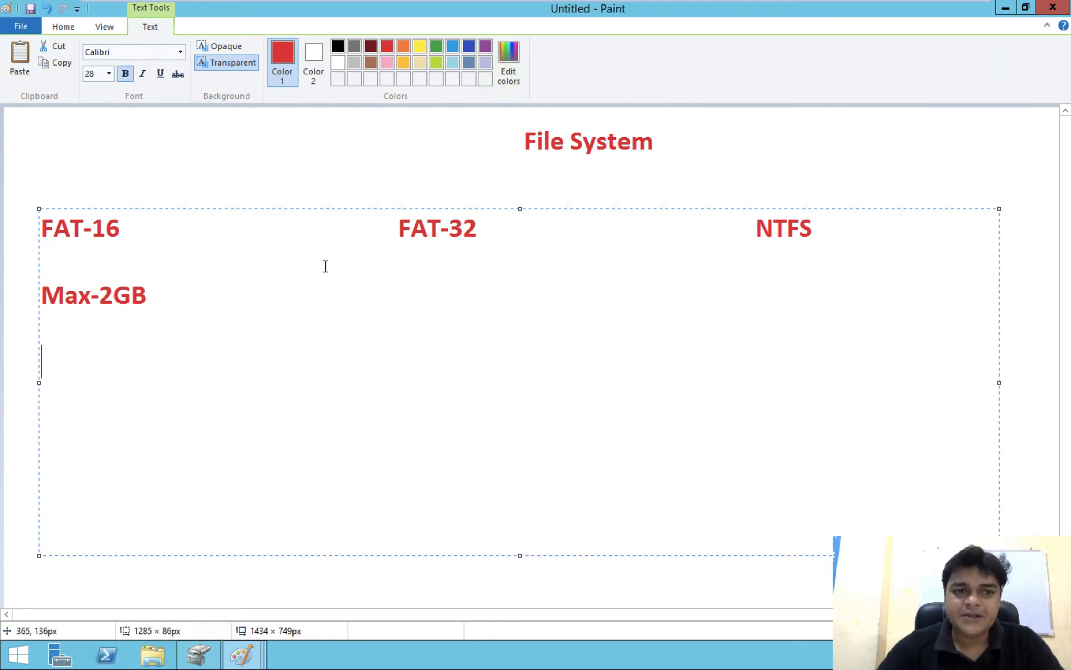
Step: Enter Max-32GB on the Max-2GB line, aligned under the FAT-32 heading
left_click(185, 283)
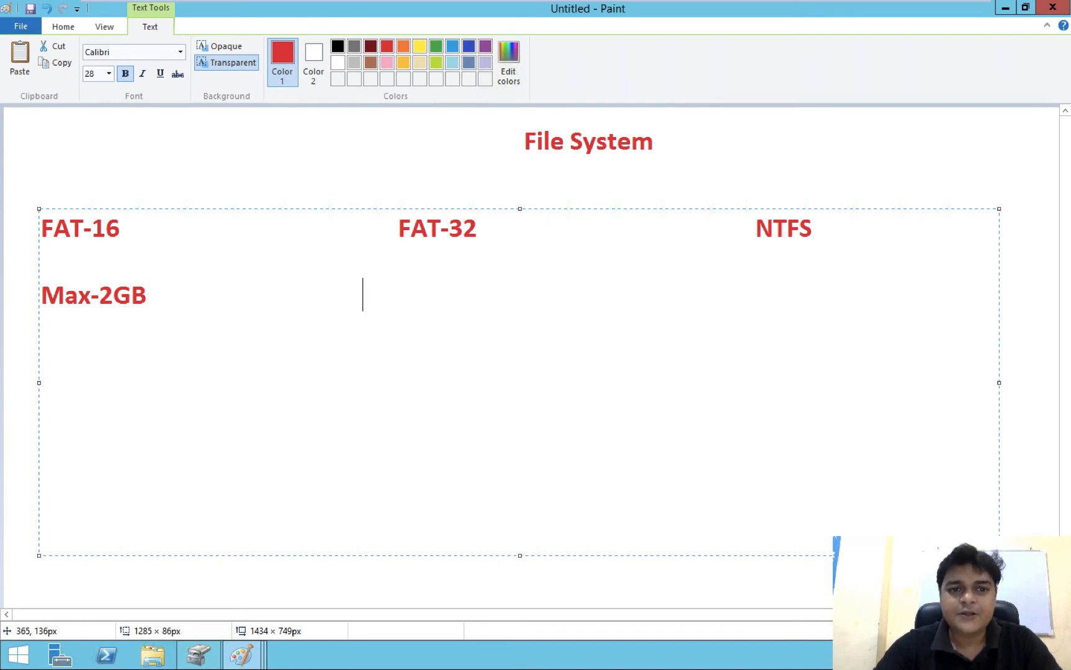
type("32")
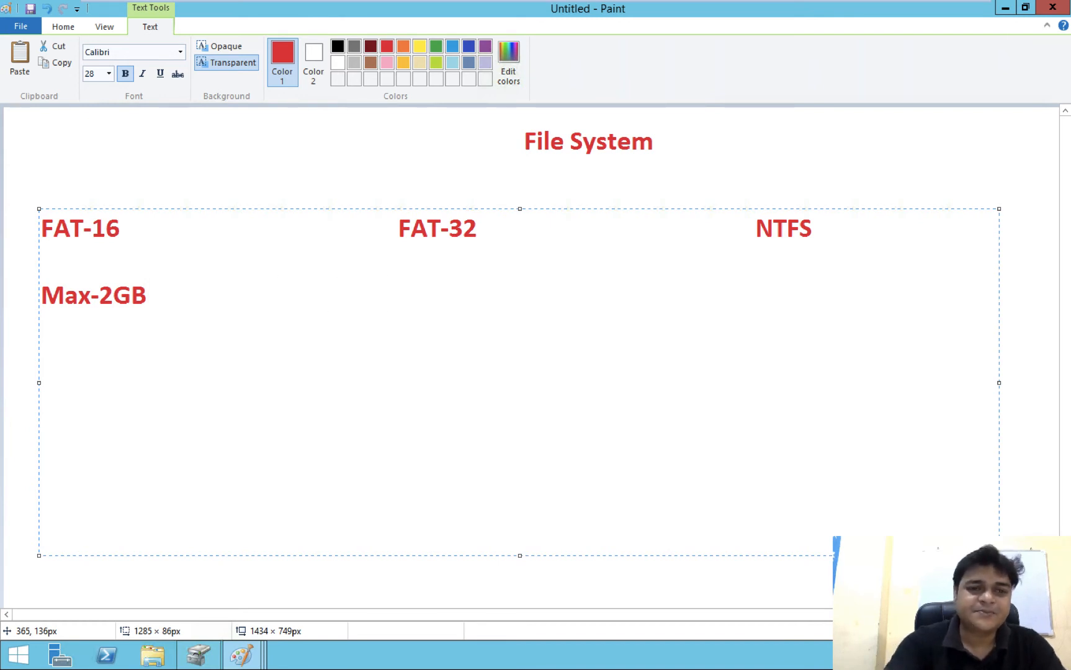
key("BackSpace")
key("BackSpace")
key("BackSpace")
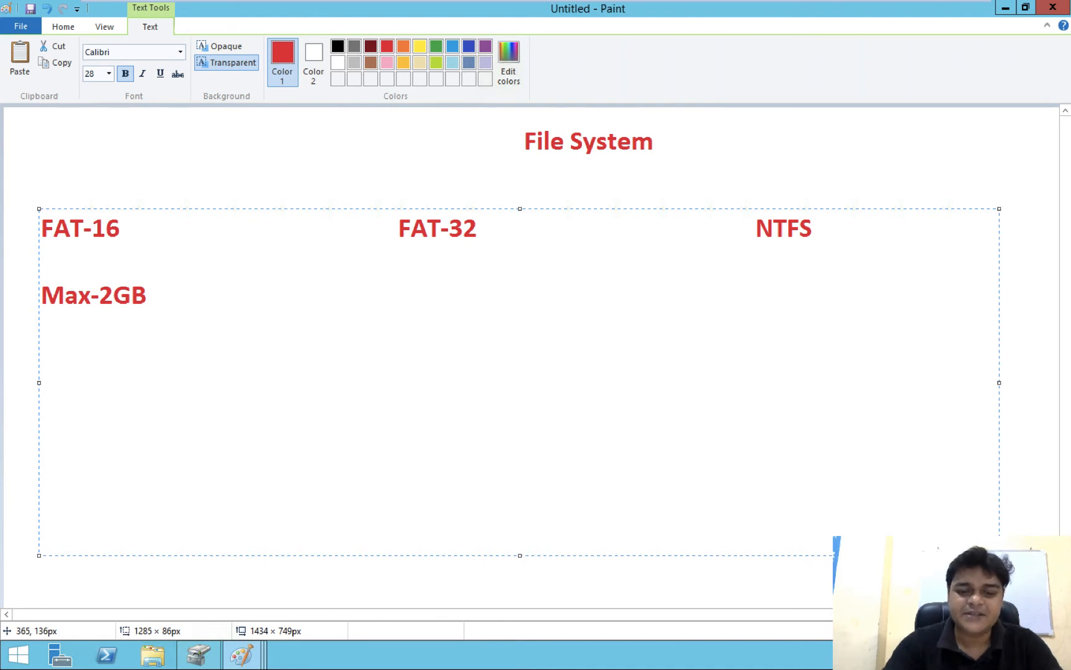
type("Max")
type("-")
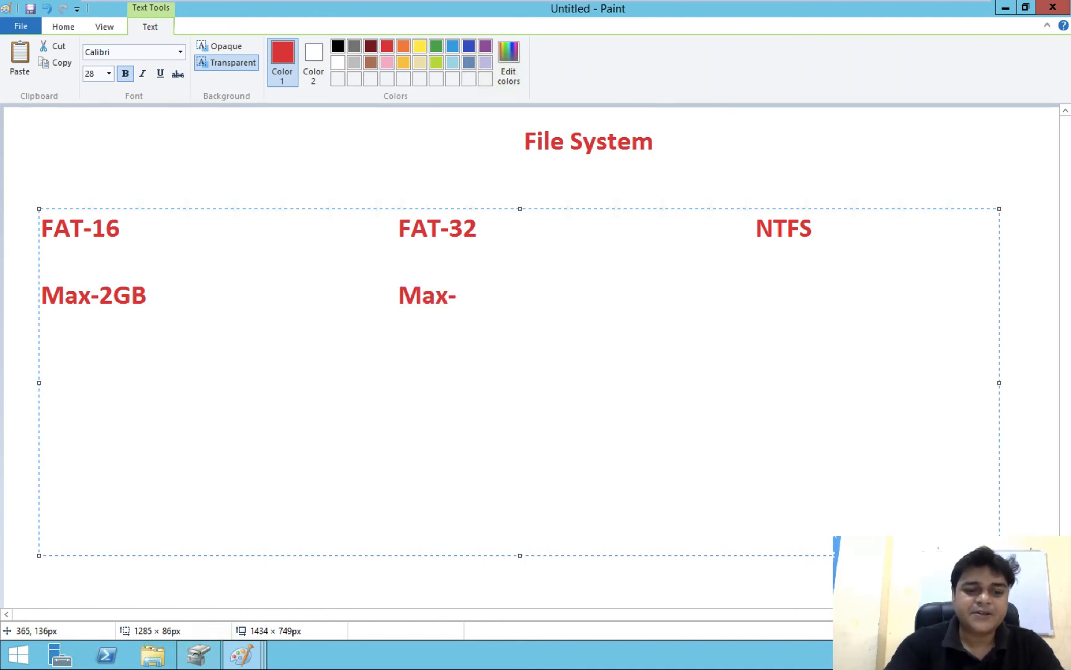
type("32GB")
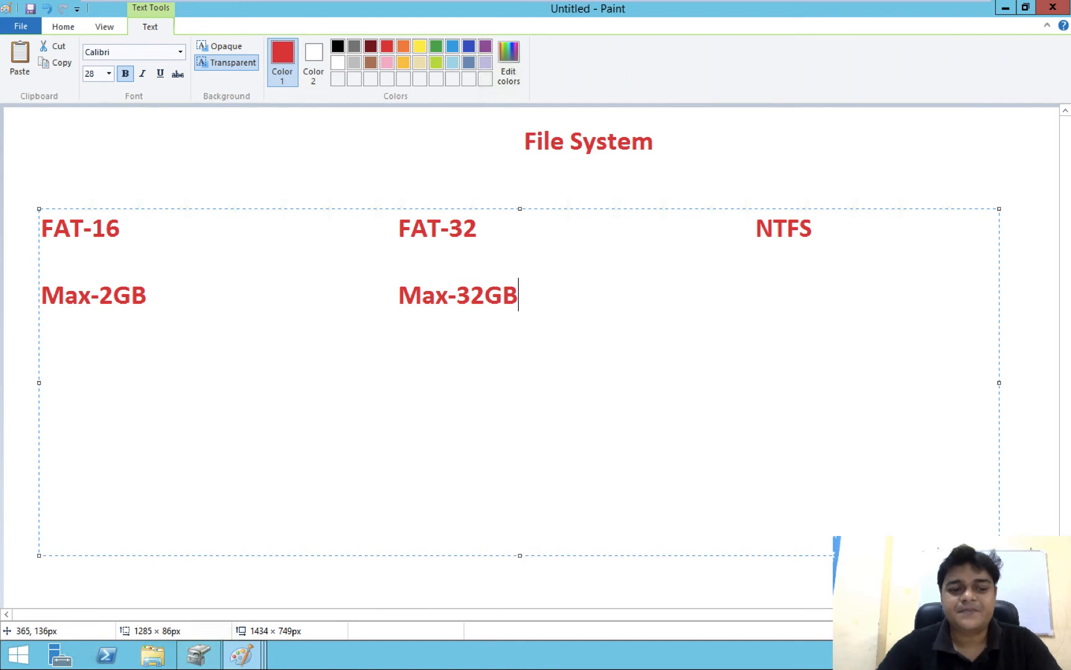
Step: Enter "2TB (MBR) 256TB (GPT)" on the same line in the NTFS column, starting slightly left of its heading
key("Tab")
key("Tab")
key("Tab")
key("Tab")
key("Tab")
key("Tab")
key("Tab")
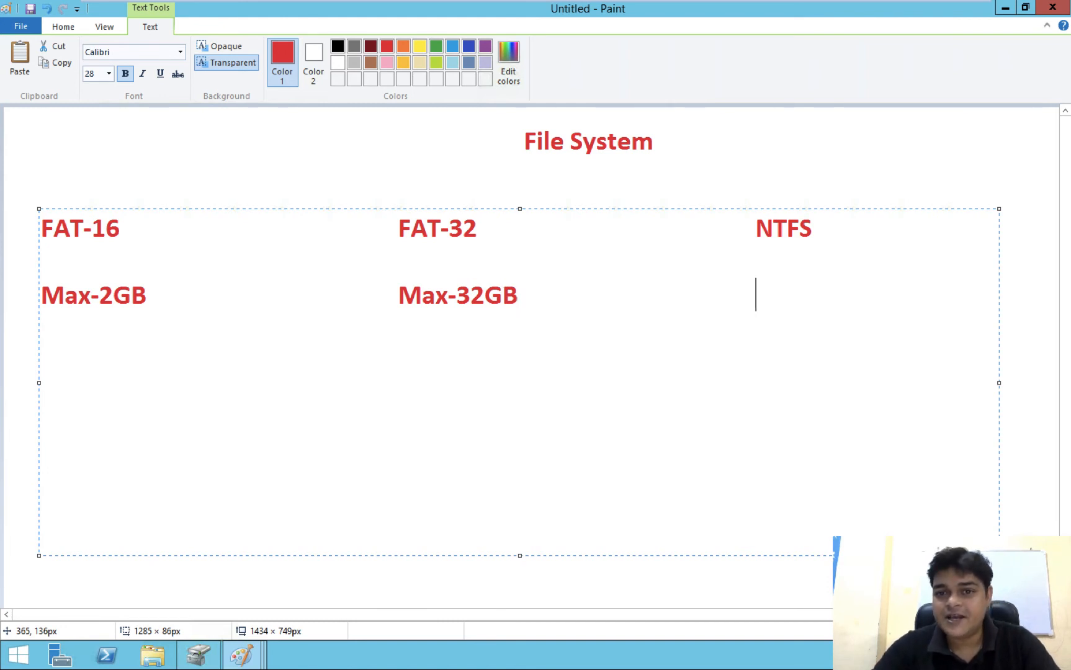
key("BackSpace")
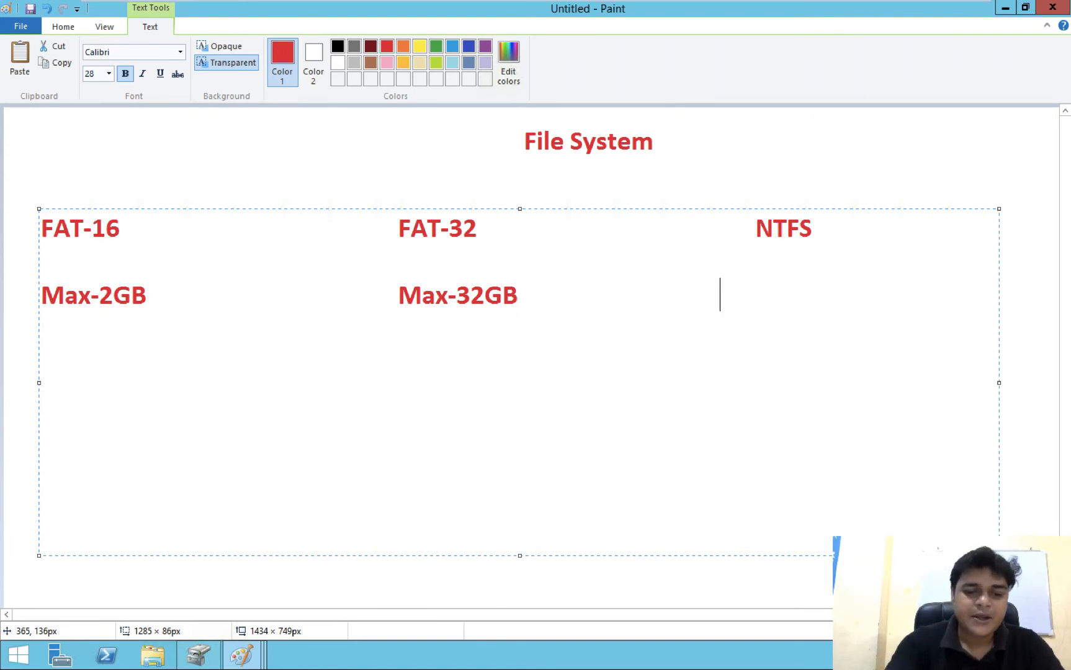
type("2TB")
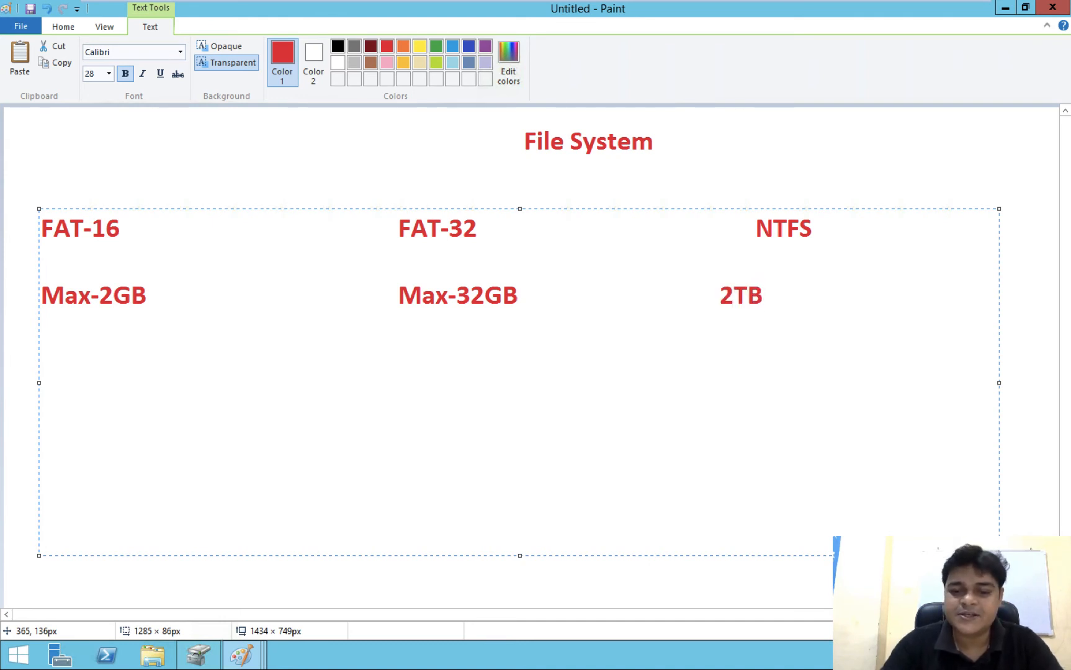
type(" (MBR)")
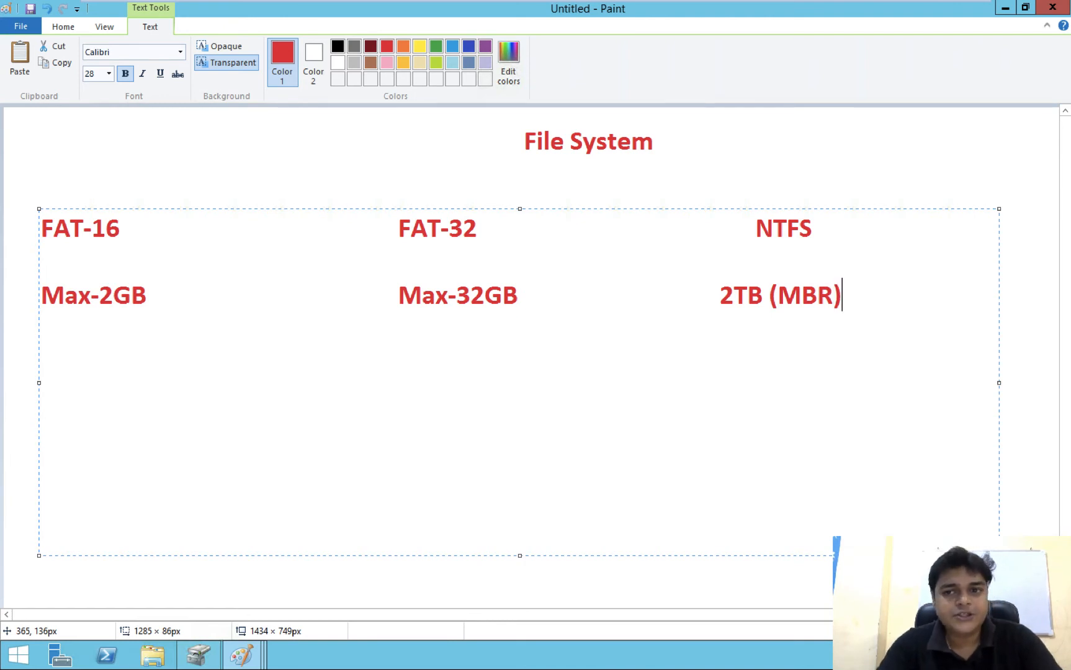
type(" 256")
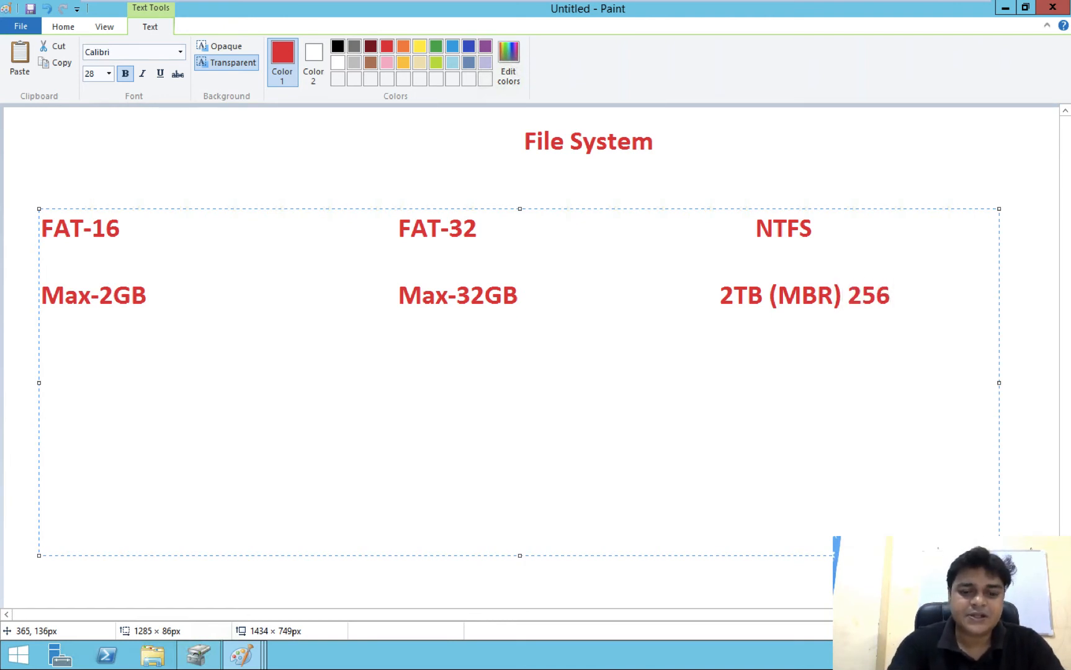
type("TB (")
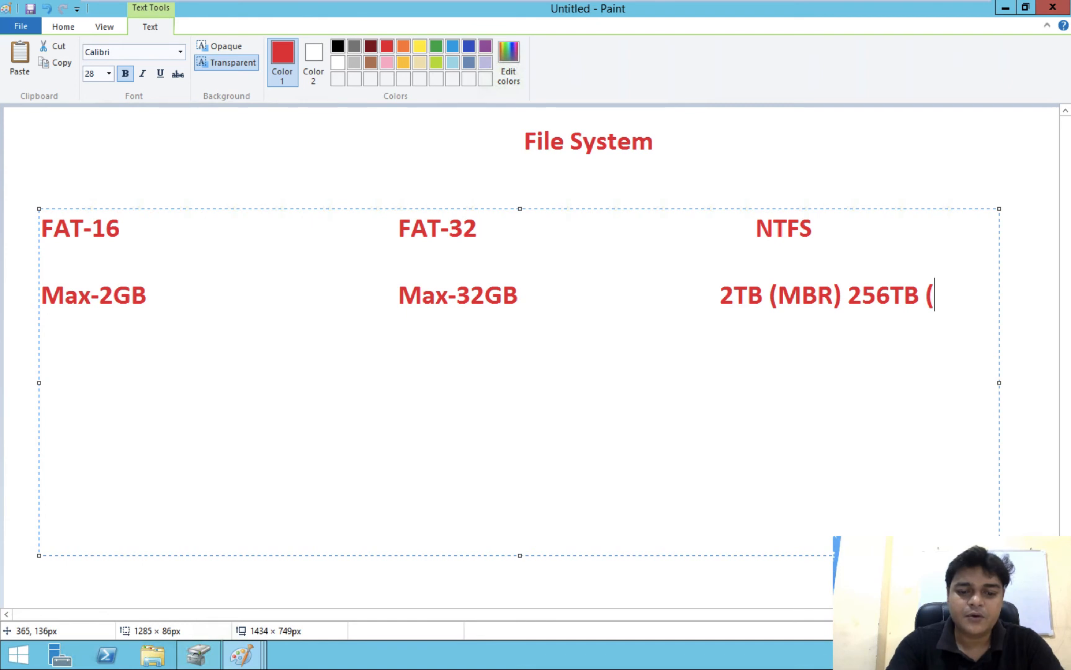
type("GPT)")
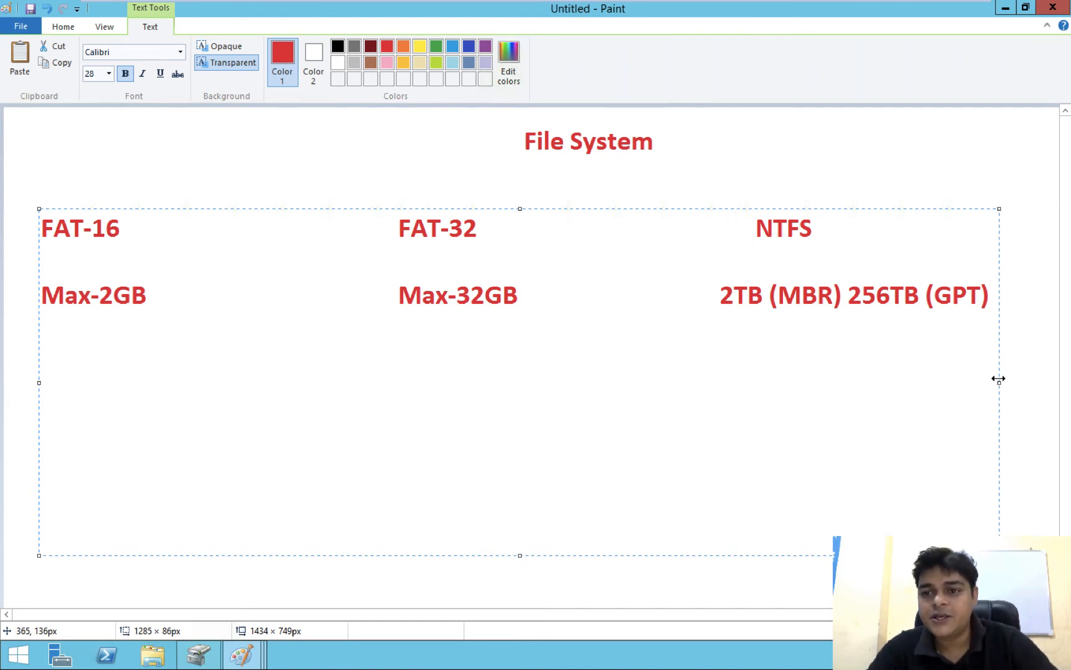
Step: Widen the text box to about 1373 px and append "+Security" to the NTFS entry
left_click_drag(998, 379, 1057, 380)
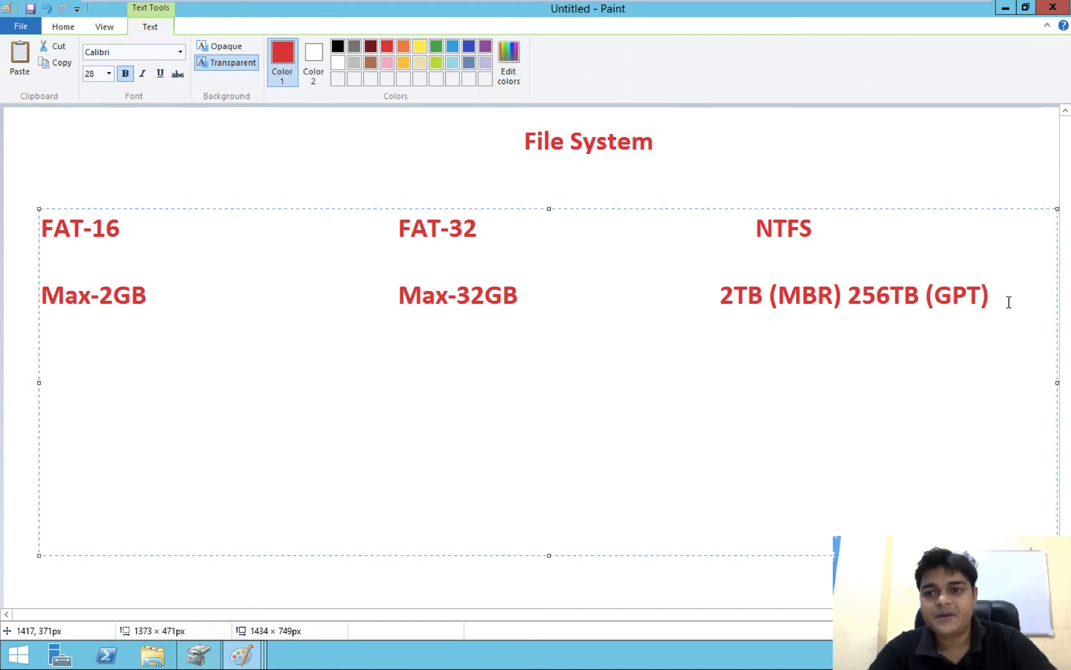
type("+")
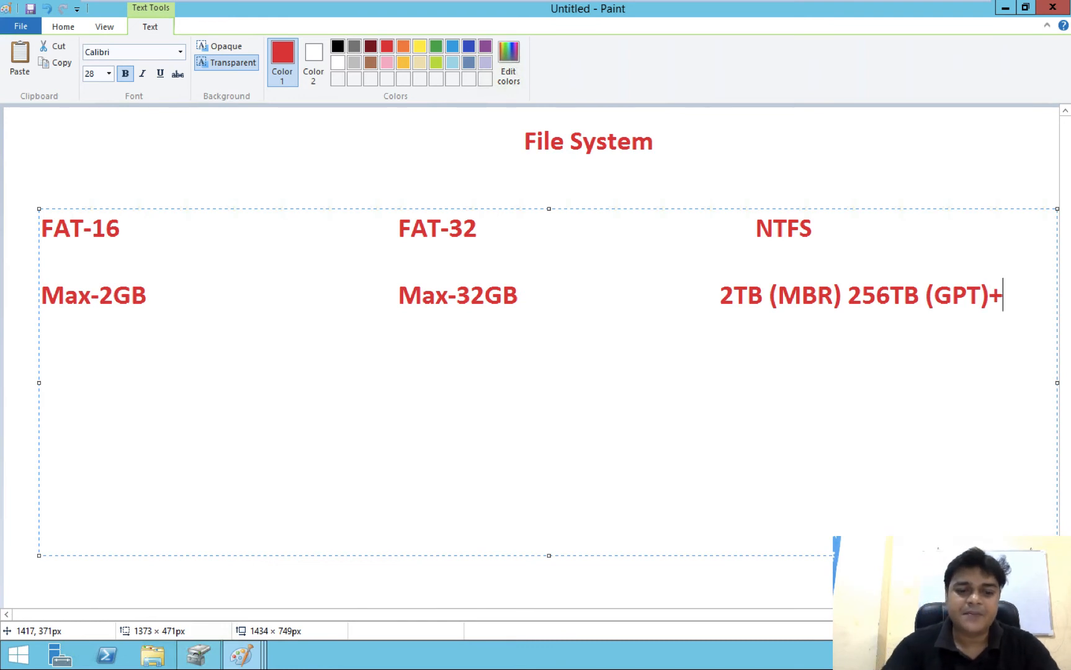
type("Security")
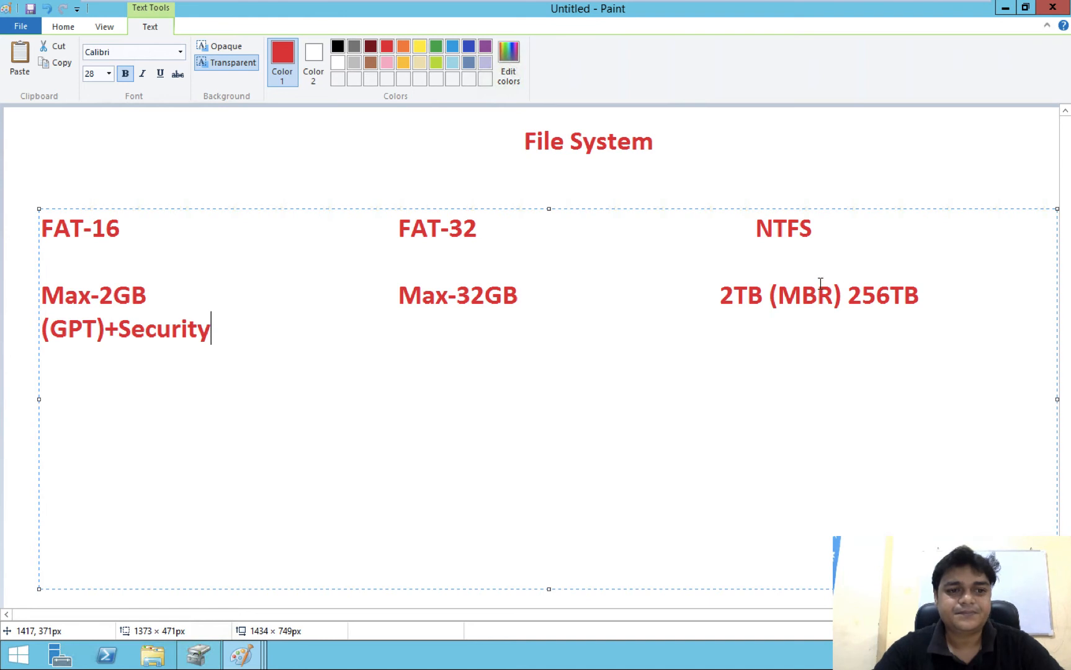
Step: Indent the wrapped "(GPT)+Security" line so it aligns under the NTFS heading
left_click(43, 329)
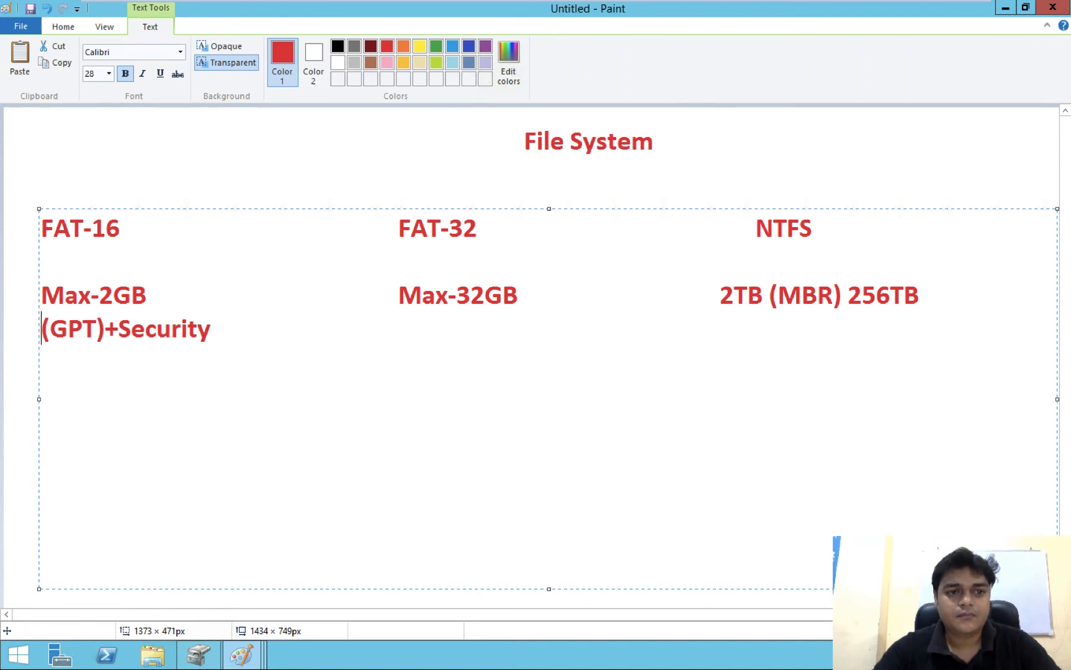
key("Tab")
key("Tab")
key("Tab")
key("Tab")
key("Tab")
key("Tab")
key("Tab")
key("Tab")
key("Tab")
key("Tab")
key("Tab")
key("Tab")
key("Tab")
key("Tab")
key("Tab")
key("Tab")
key("Tab")
key("Tab")
key("Tab")
key("Tab")
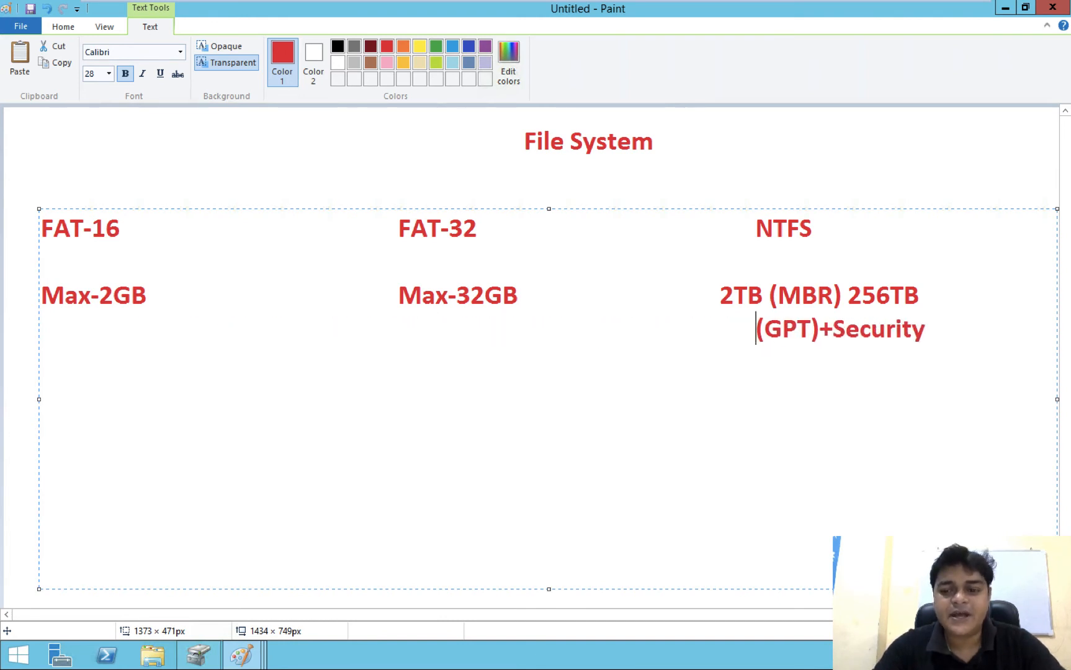
key("BackSpace")
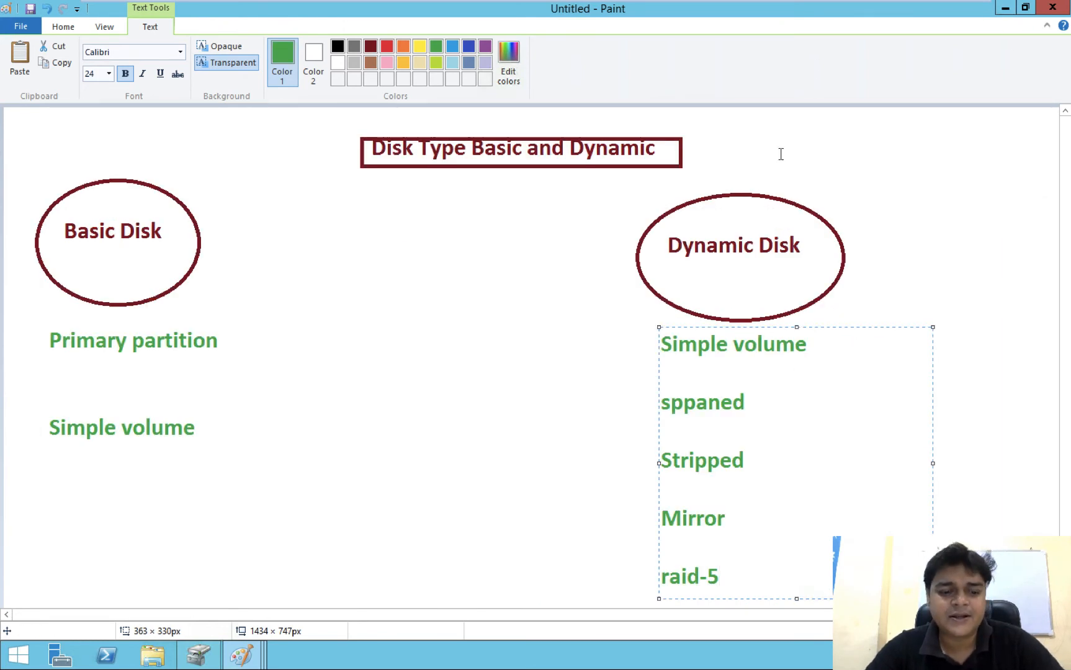
key("super+r")
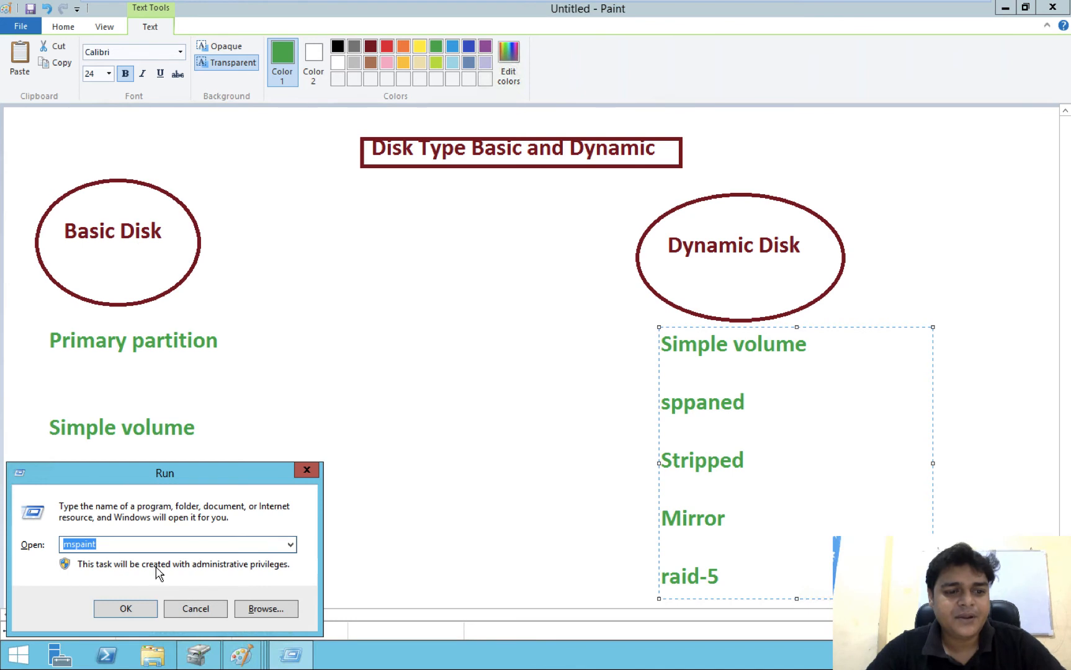
type("d")
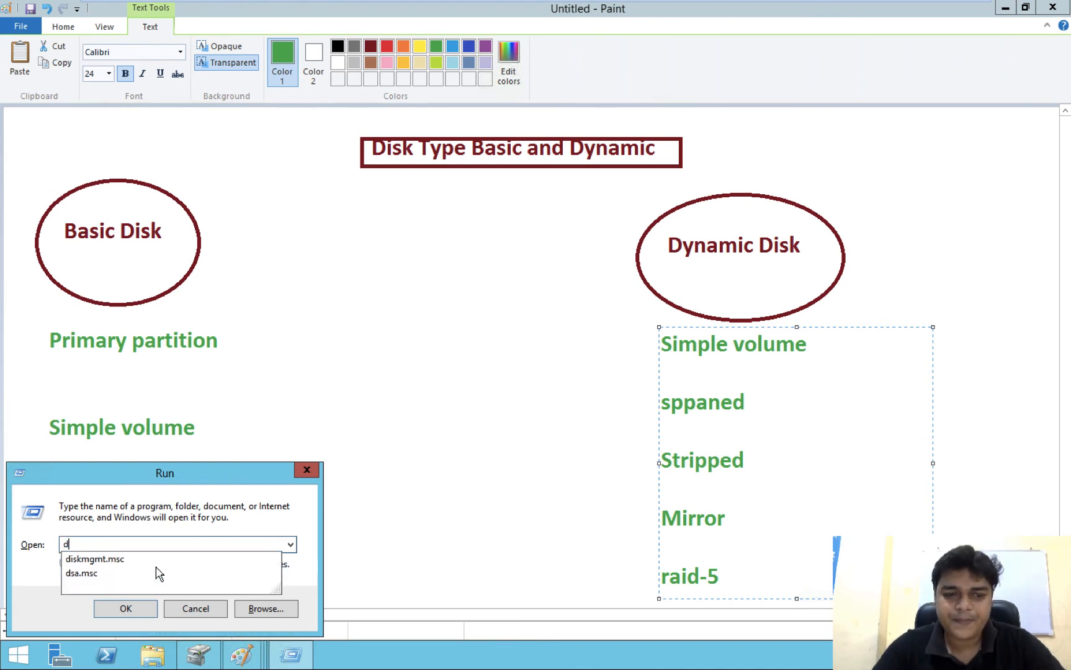
key("Return")
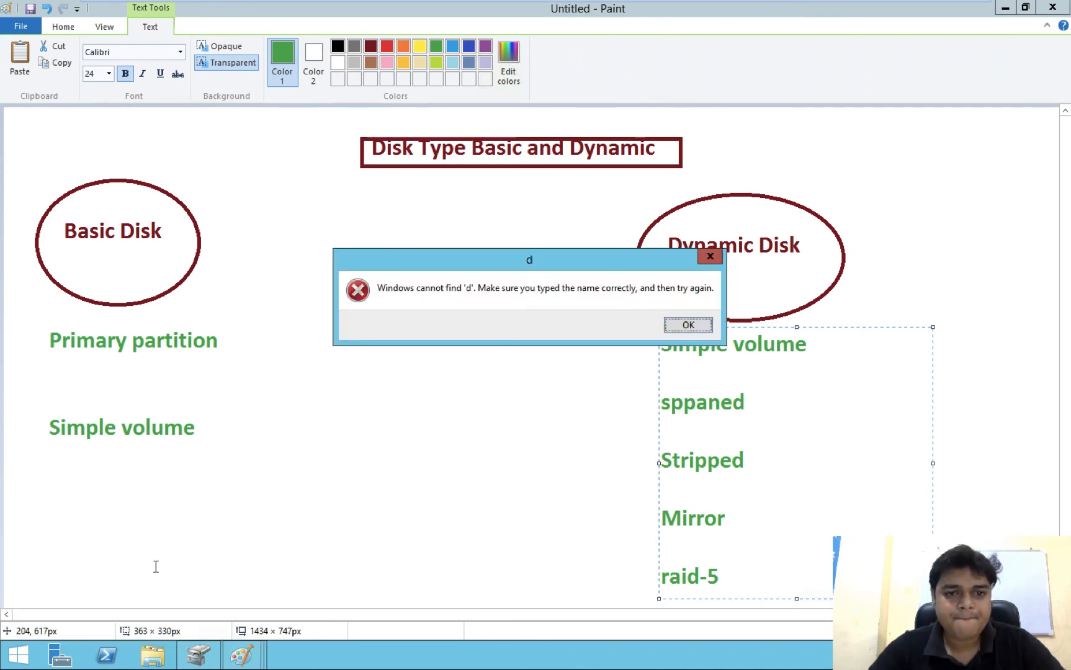
left_click(683, 324)
Step: Switch to Disk Management and delete the spanned volume E: that covers Disk 1 and Disk 2
left_click(198, 655)
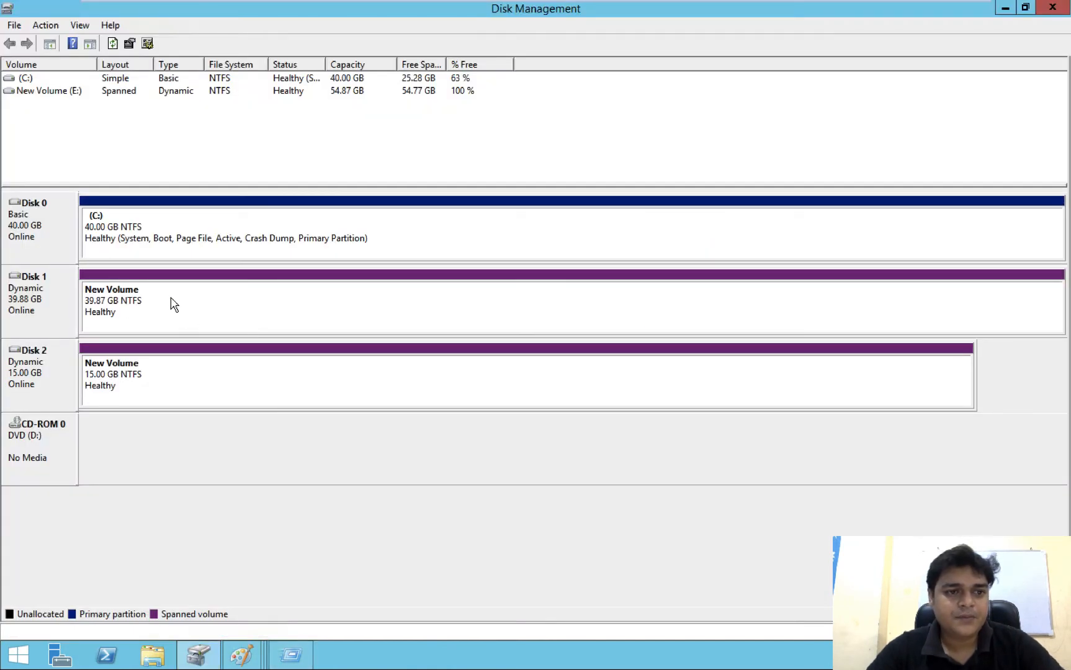
right_click(172, 299)
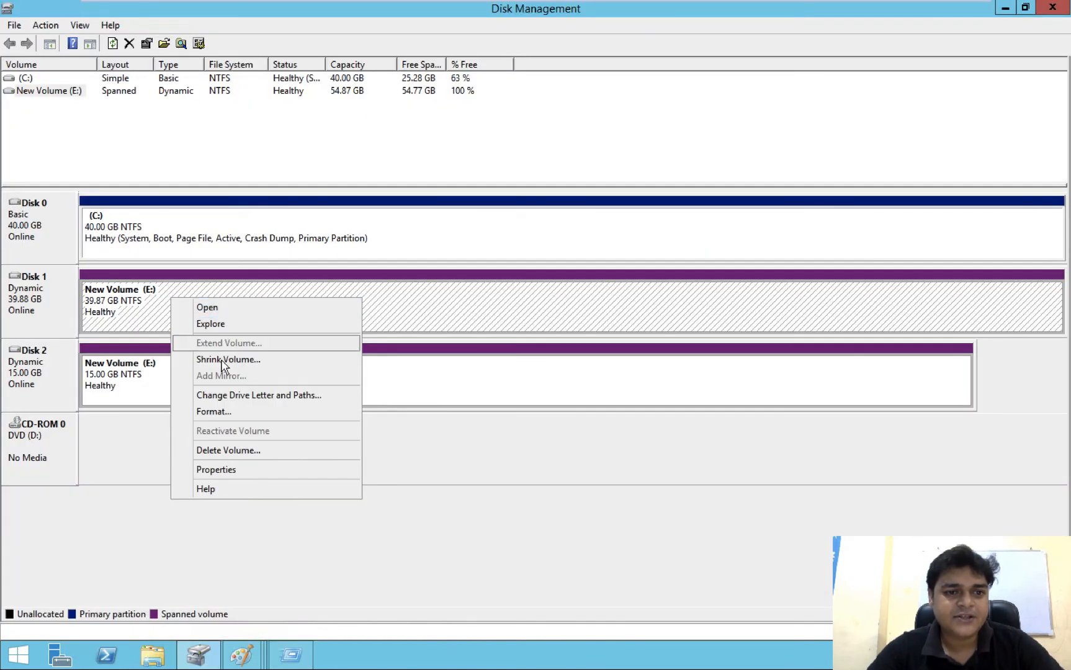
left_click(213, 450)
left_click(609, 381)
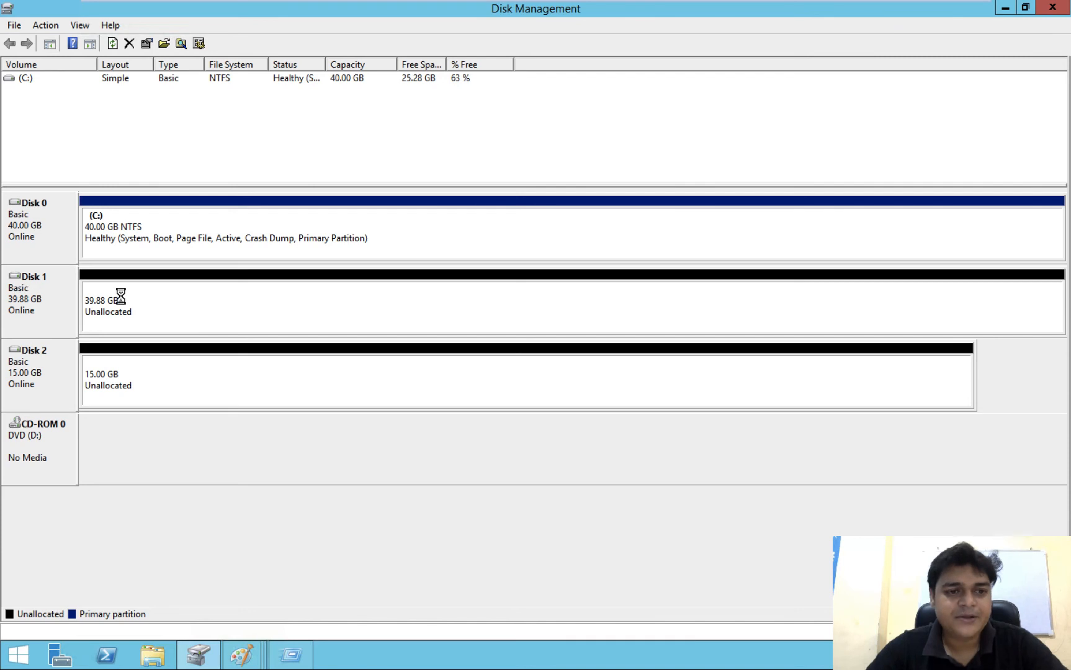
Step: Check which file systems are offered for a 1000 MB simple volume on Disk 1, and cancel the wizard
right_click(140, 288)
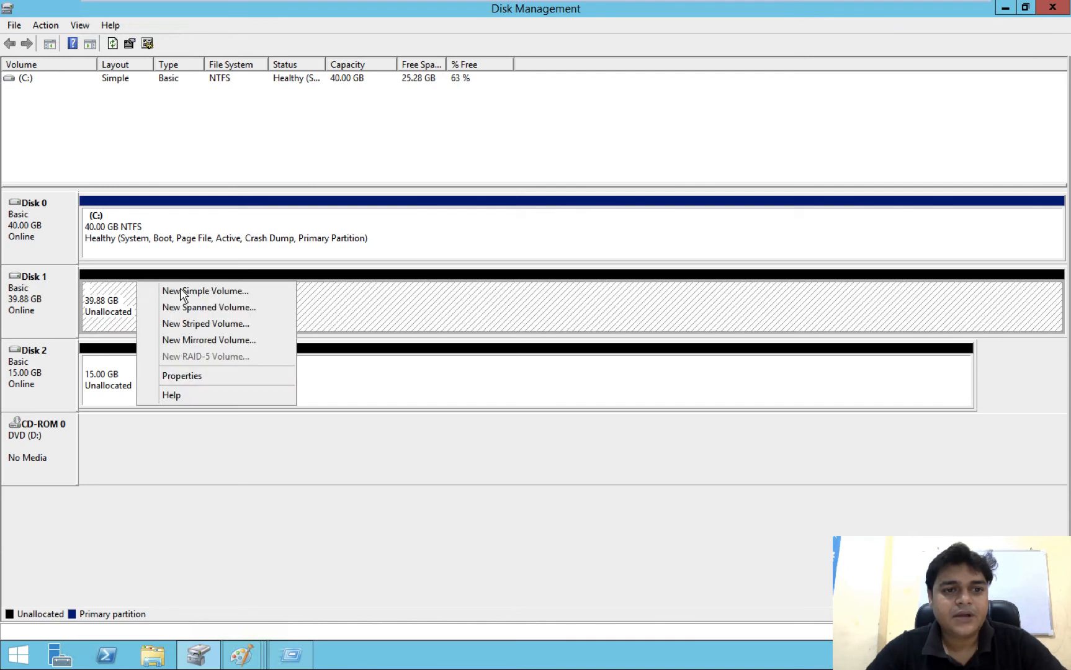
left_click(182, 289)
left_click(290, 345)
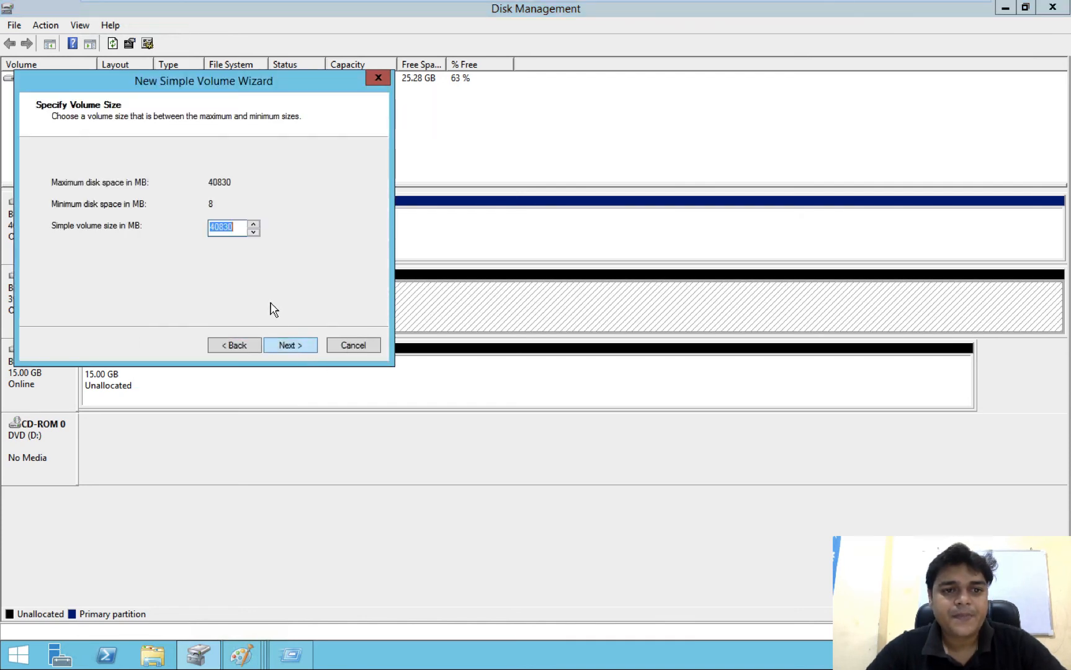
type("1000")
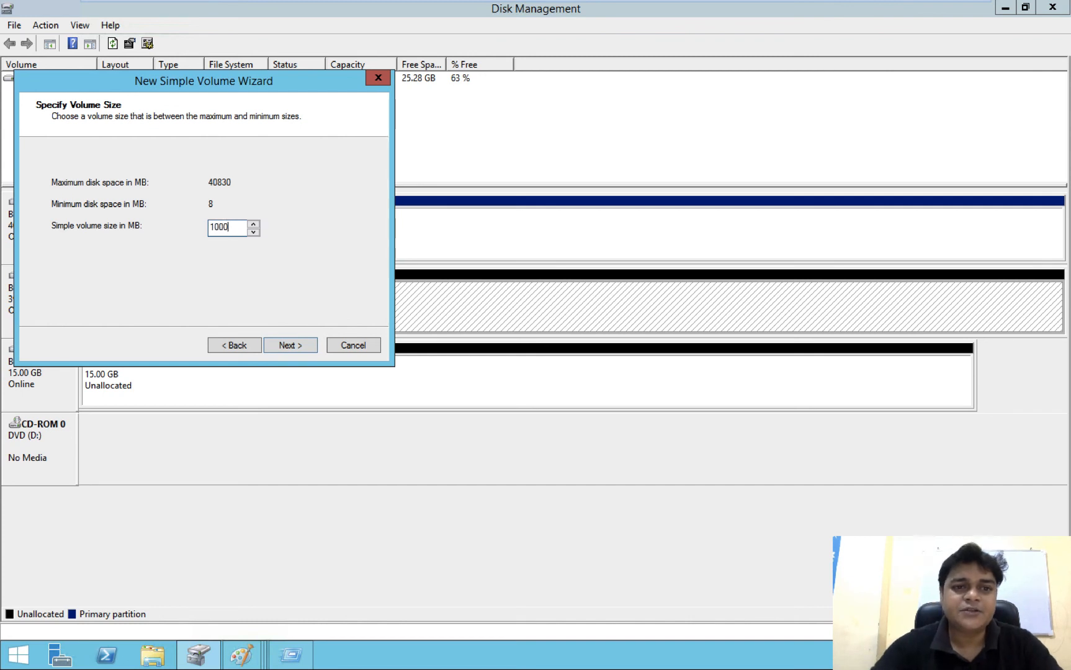
left_click(302, 345)
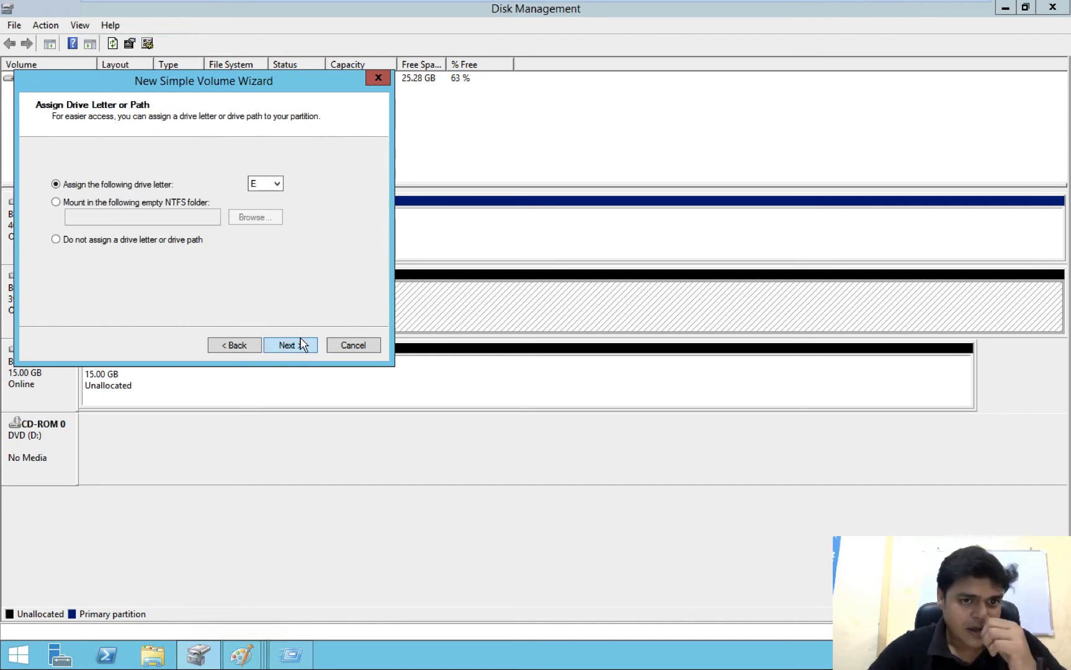
left_click(302, 345)
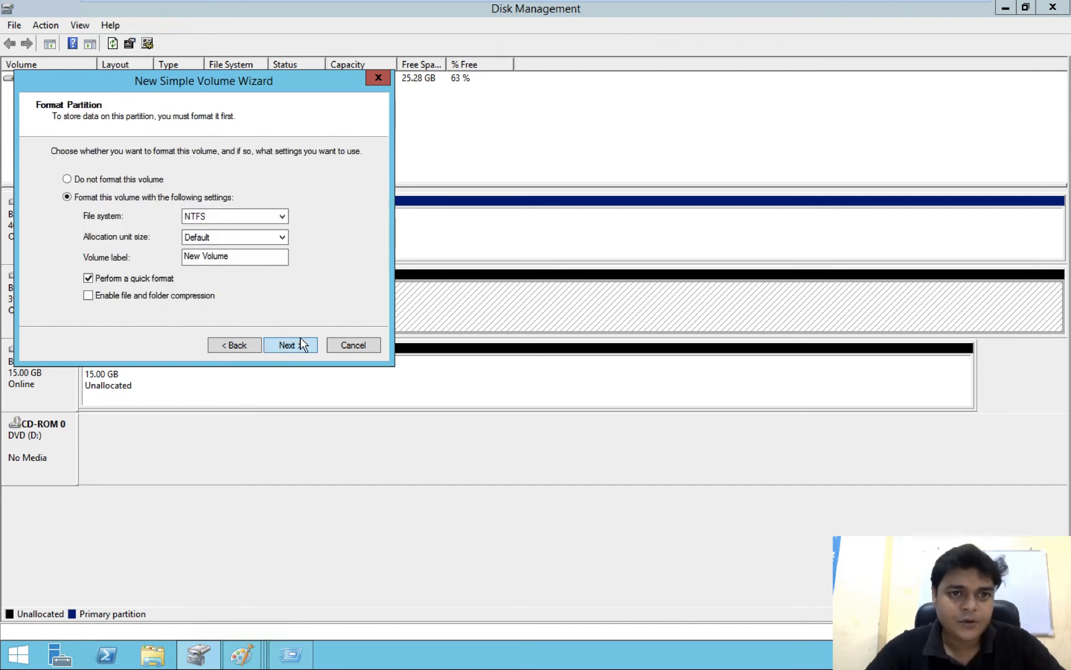
left_click(256, 211)
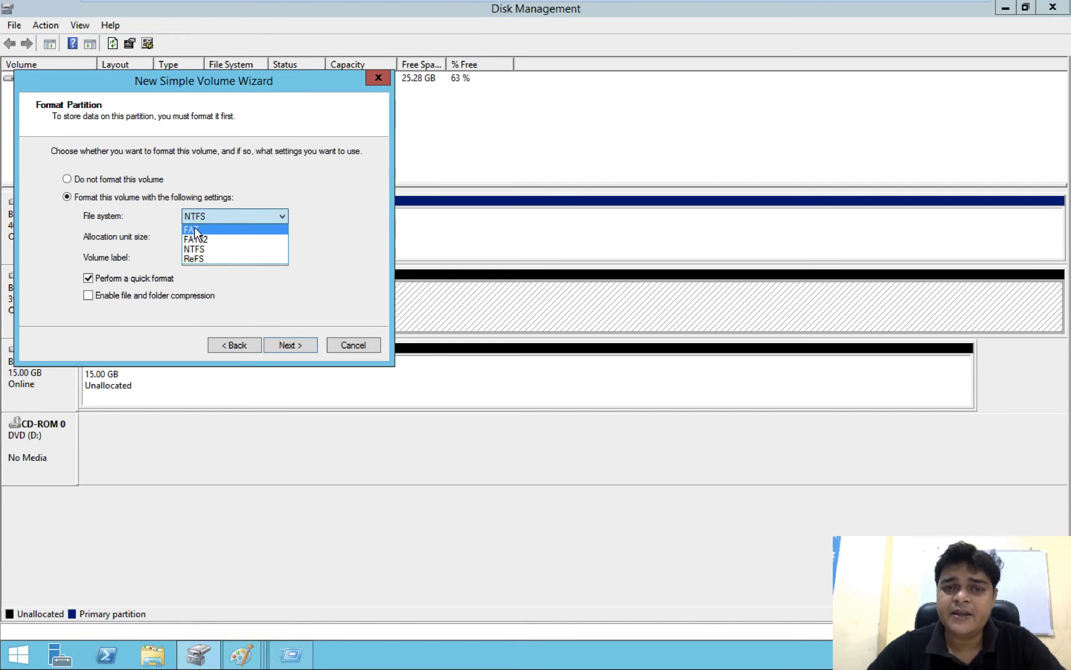
left_click(248, 351)
left_click(353, 345)
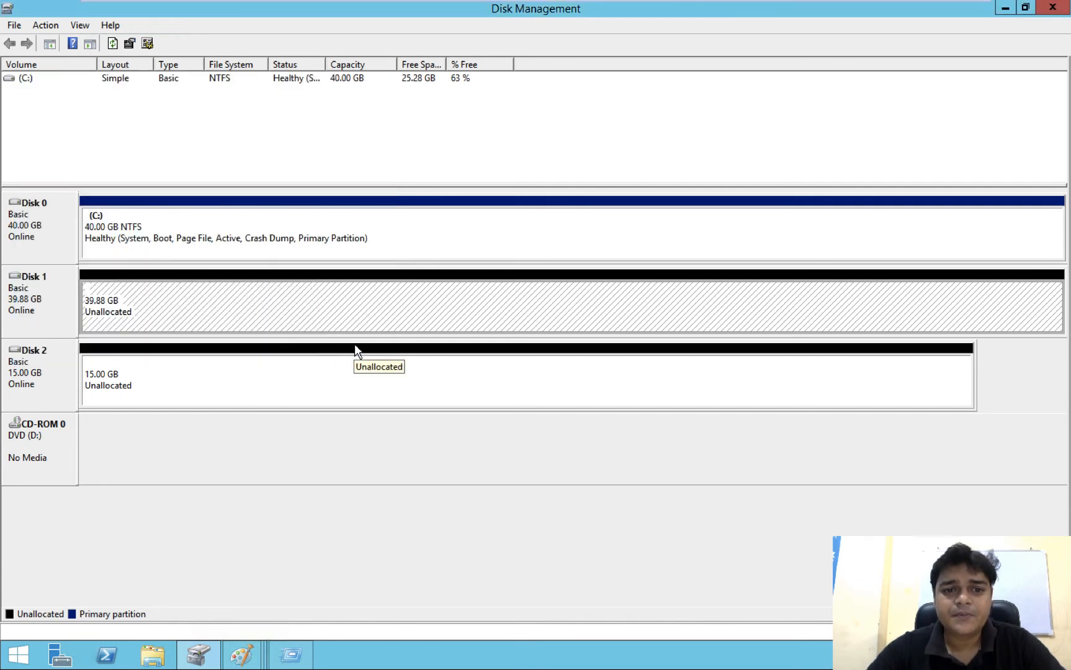
left_click(353, 346)
Step: Check which file systems are offered for a 10000 MB simple volume on Disk 1, and cancel the wizard
right_click(265, 307)
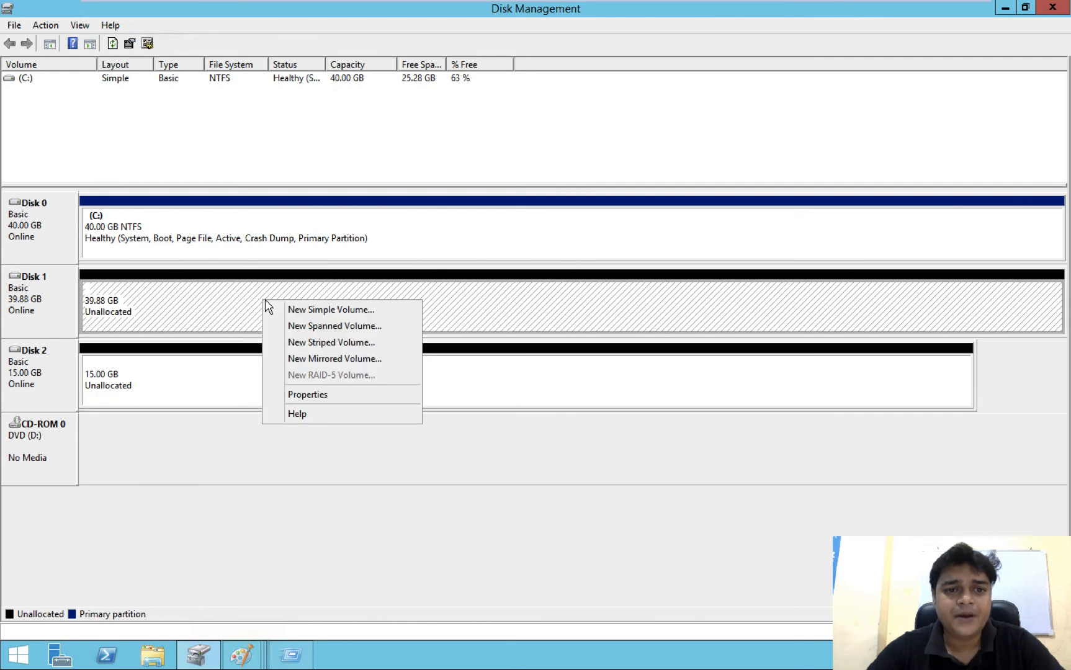
left_click(305, 310)
left_click(292, 344)
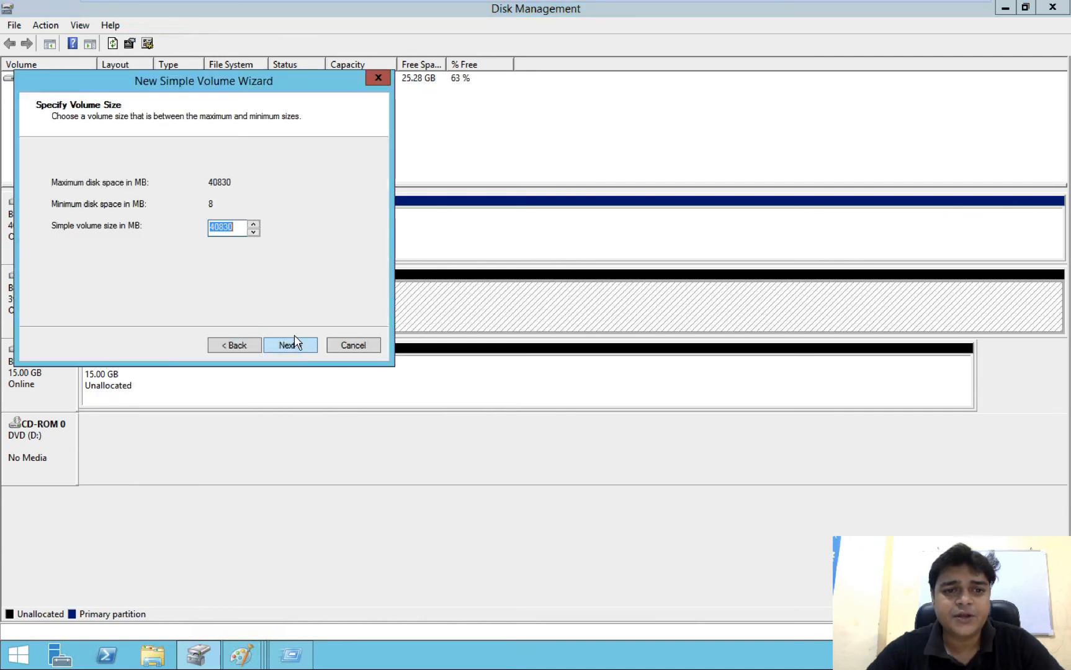
type("10000")
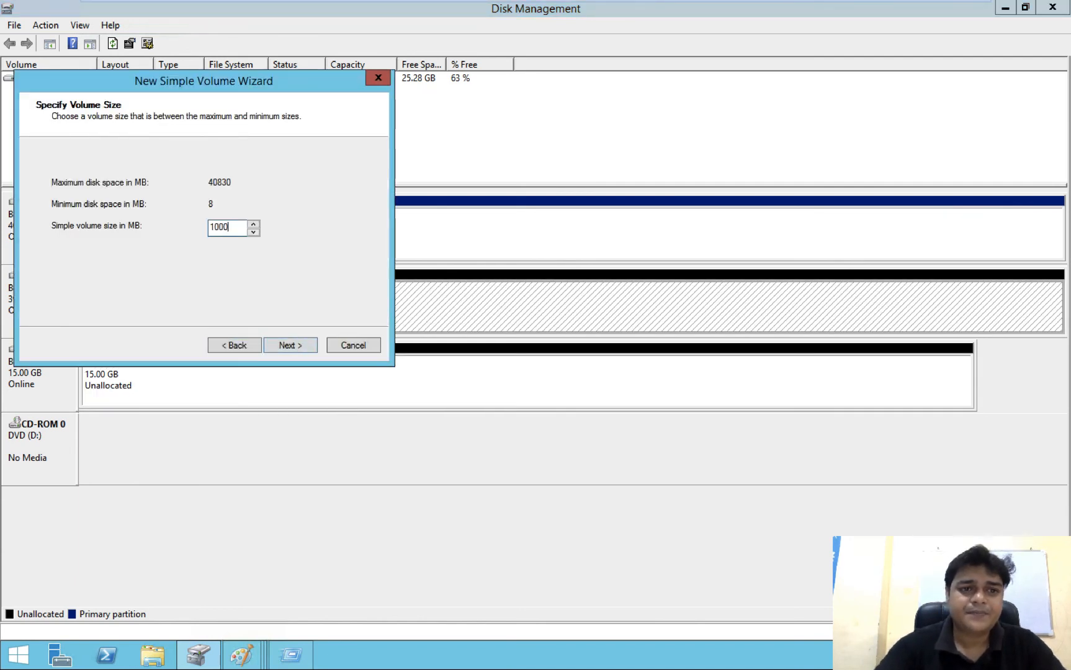
left_click(297, 348)
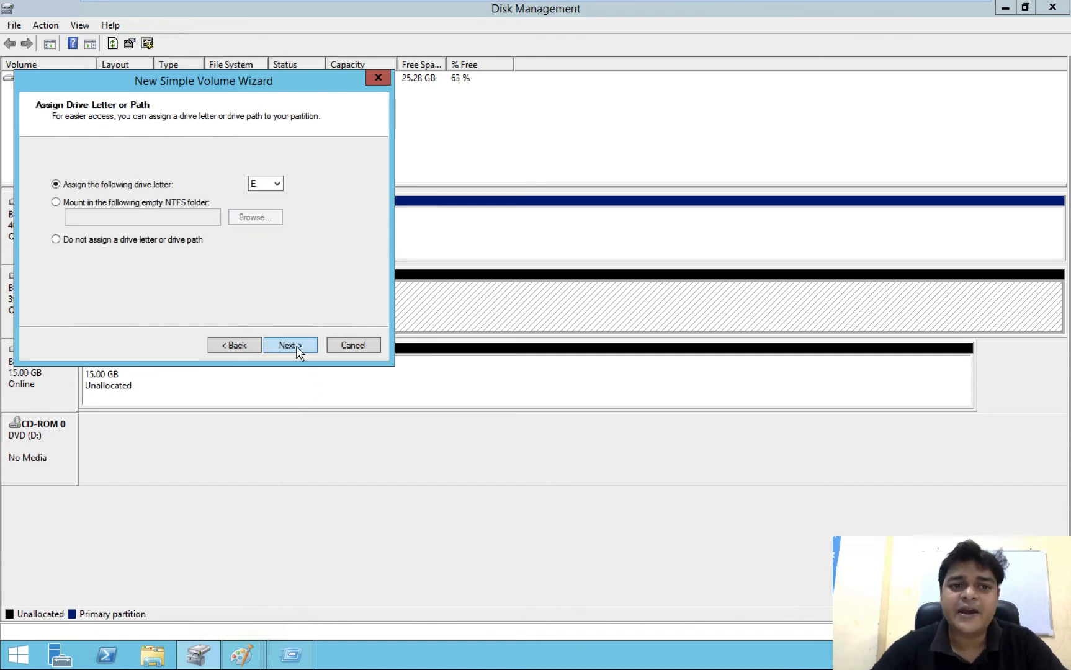
left_click(296, 348)
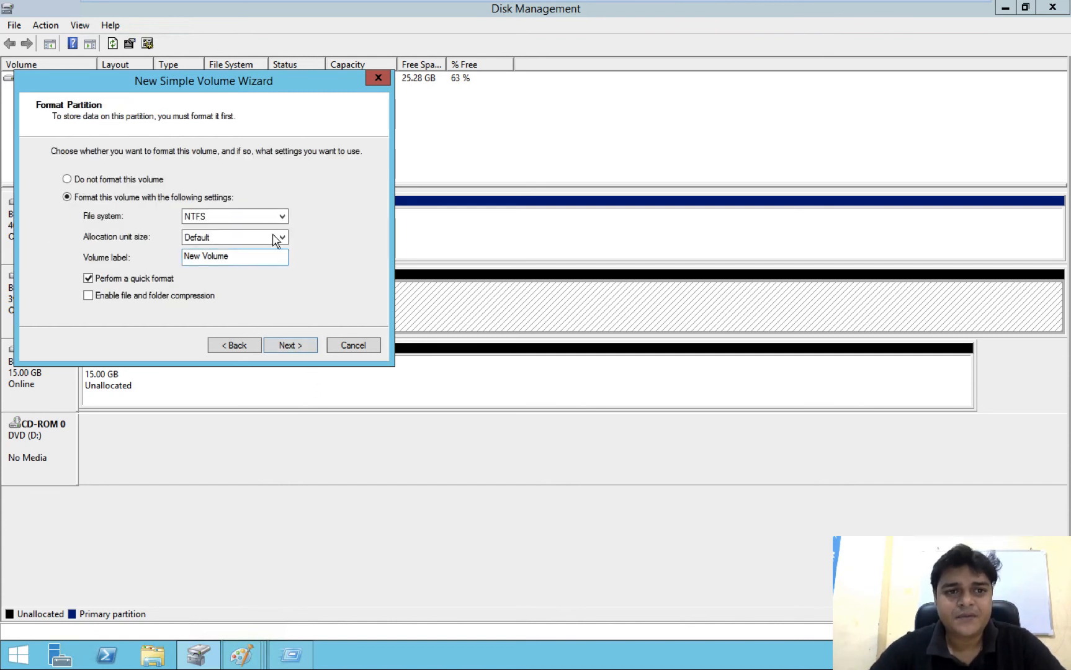
left_click(253, 220)
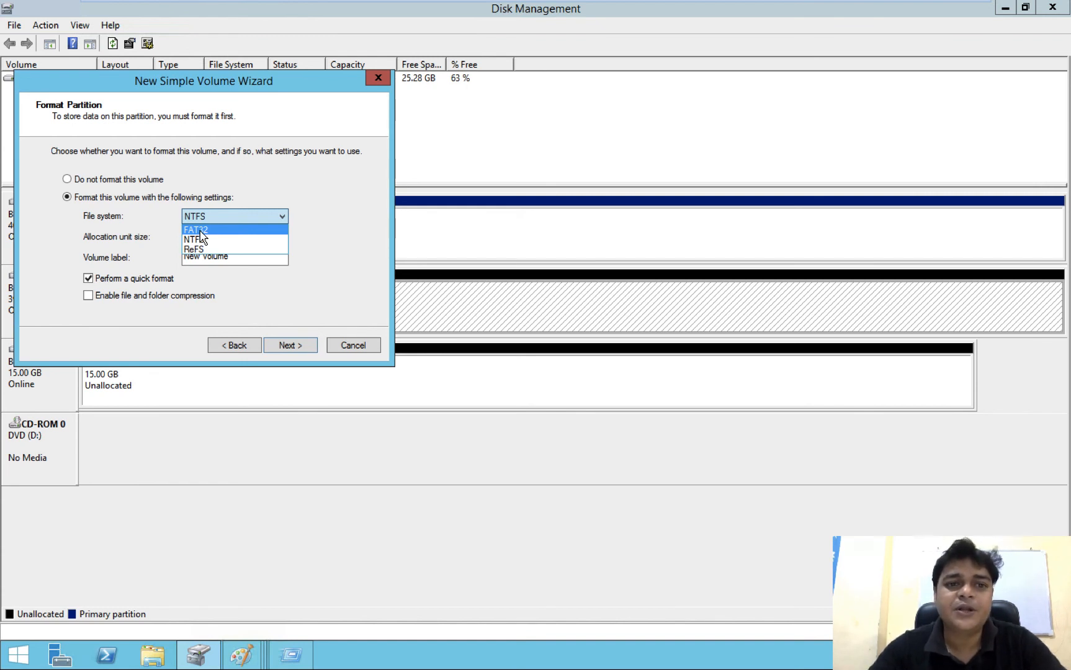
left_click(346, 345)
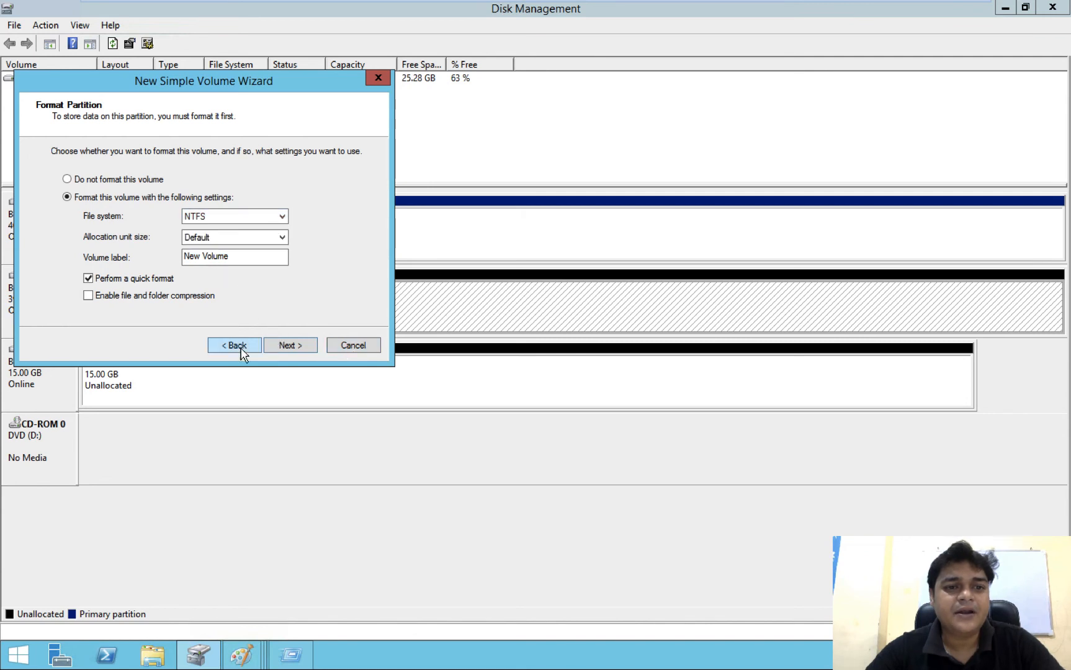
left_click(241, 351)
left_click(351, 345)
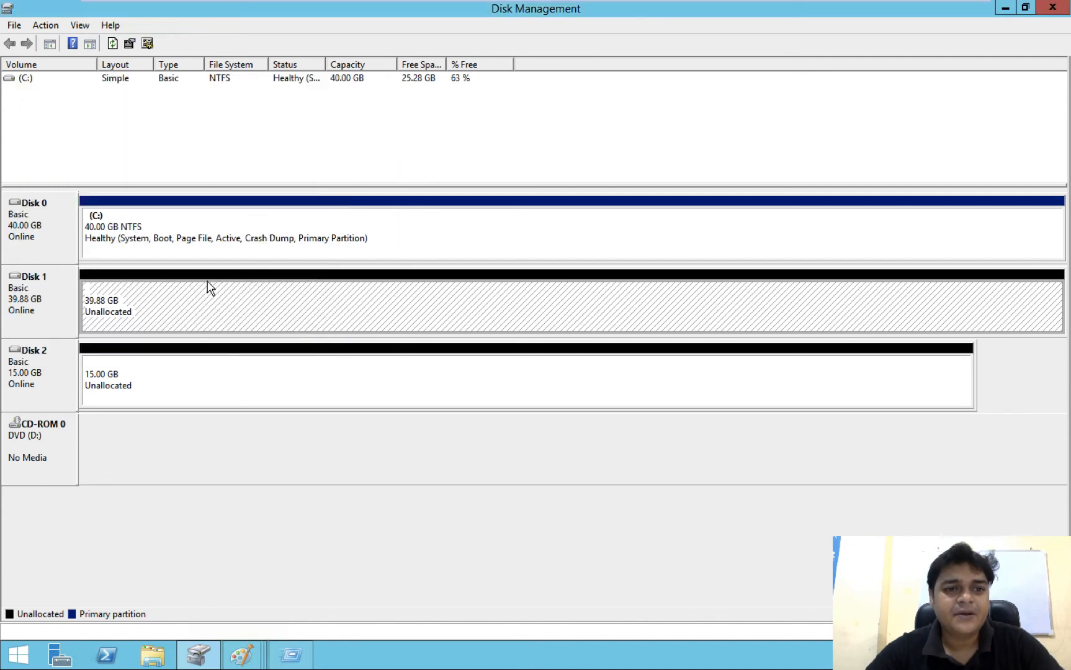
Step: Check which file systems are offered for a simple volume using all of Disk 1's space, and cancel the wizard
right_click(210, 287)
left_click(248, 293)
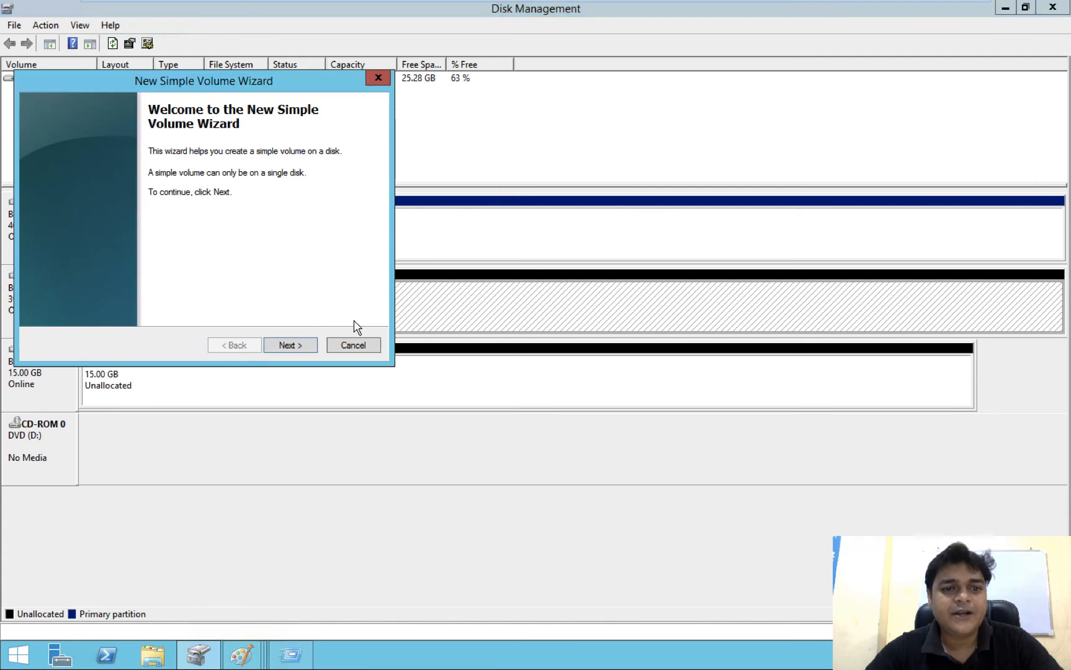
left_click(290, 345)
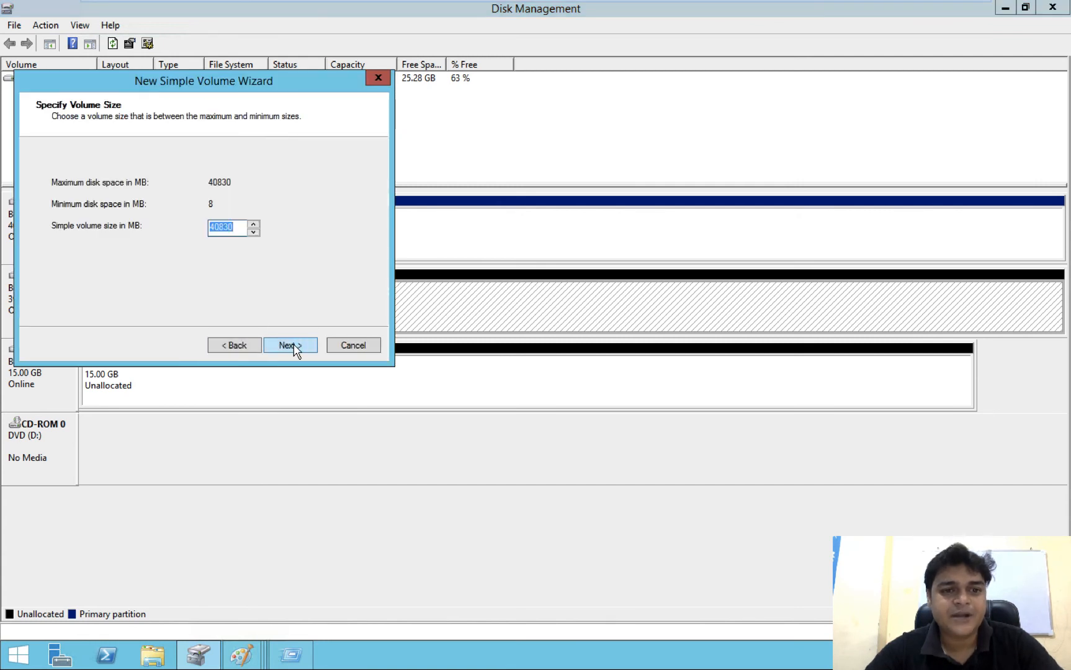
left_click(295, 349)
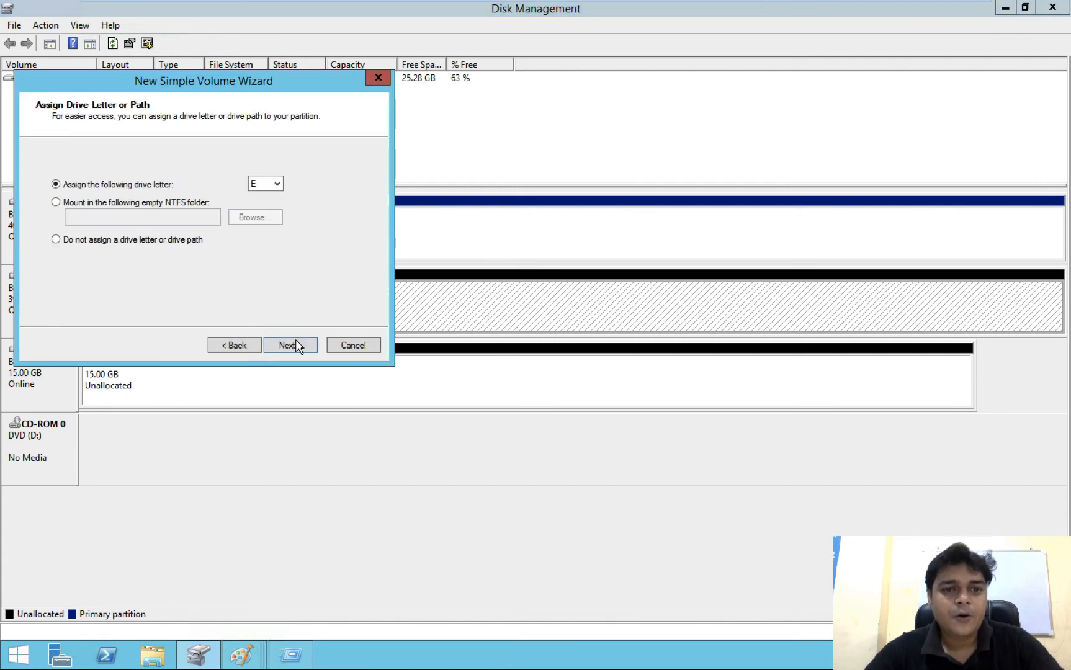
left_click(296, 346)
left_click(267, 222)
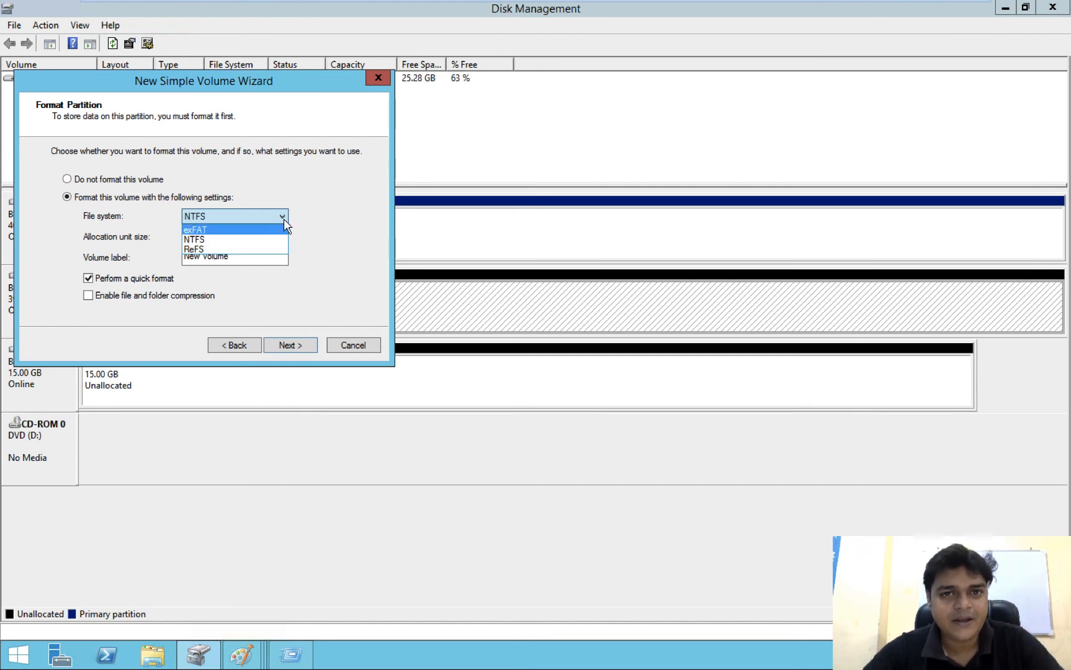
left_click(502, 179)
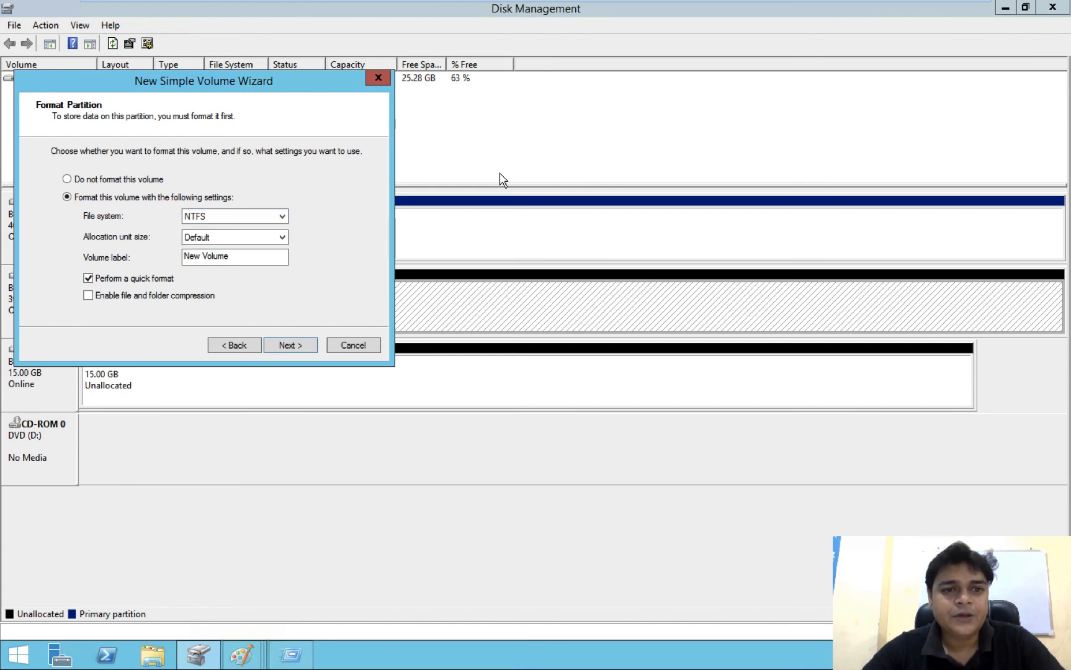
left_click(354, 345)
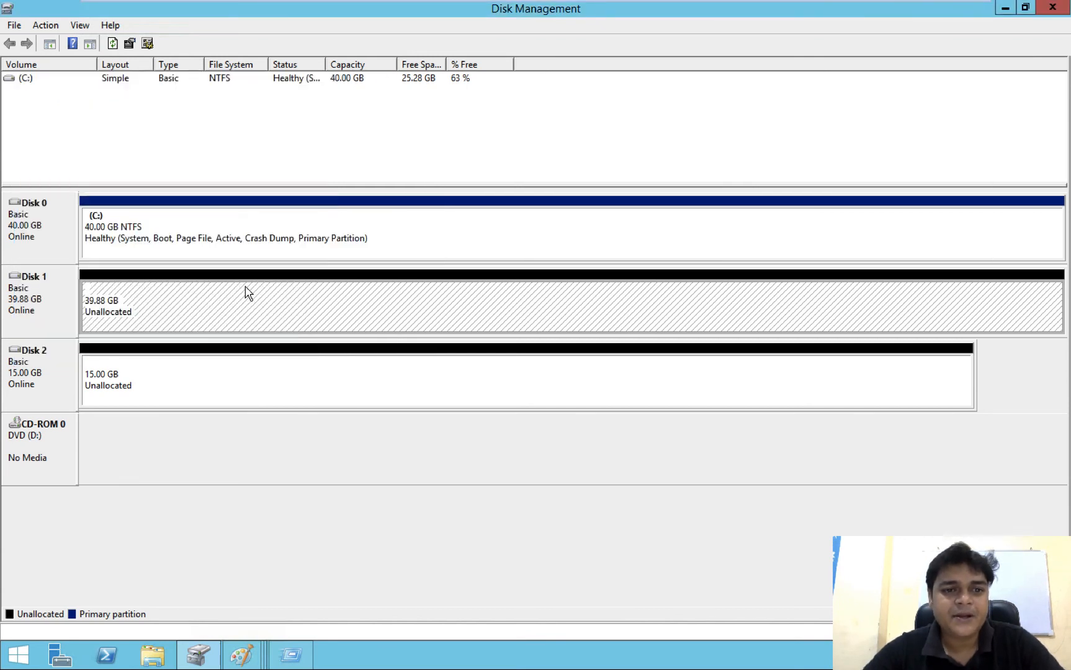
Step: Start a new simple volume of 2000 MB on Disk 1's unallocated space and keep drive letter E
right_click(245, 285)
left_click(287, 296)
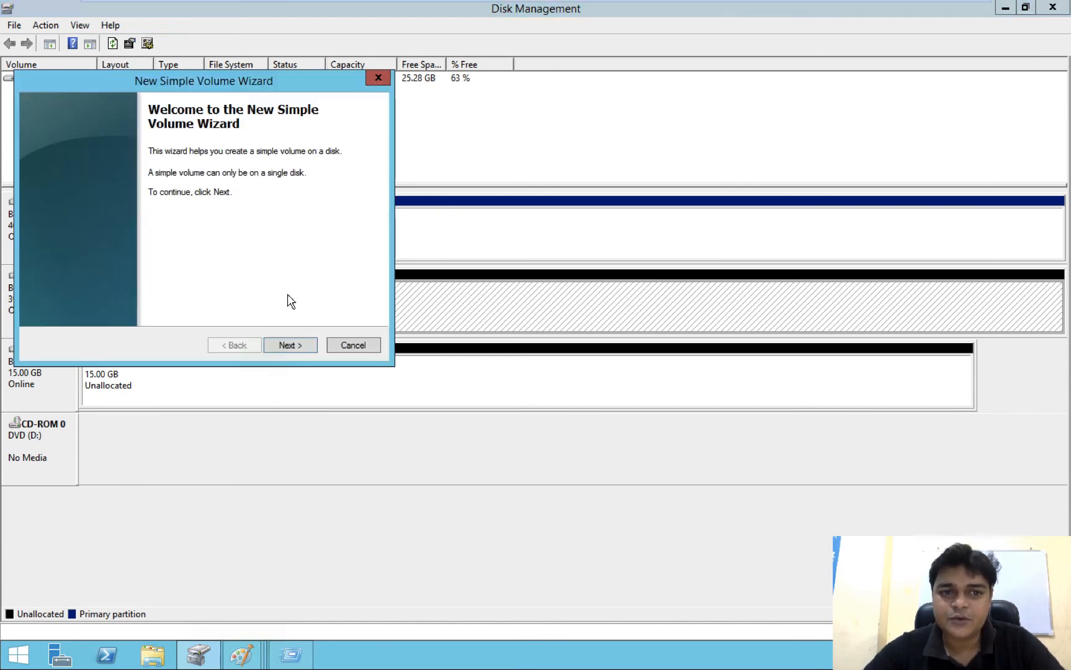
left_click(293, 348)
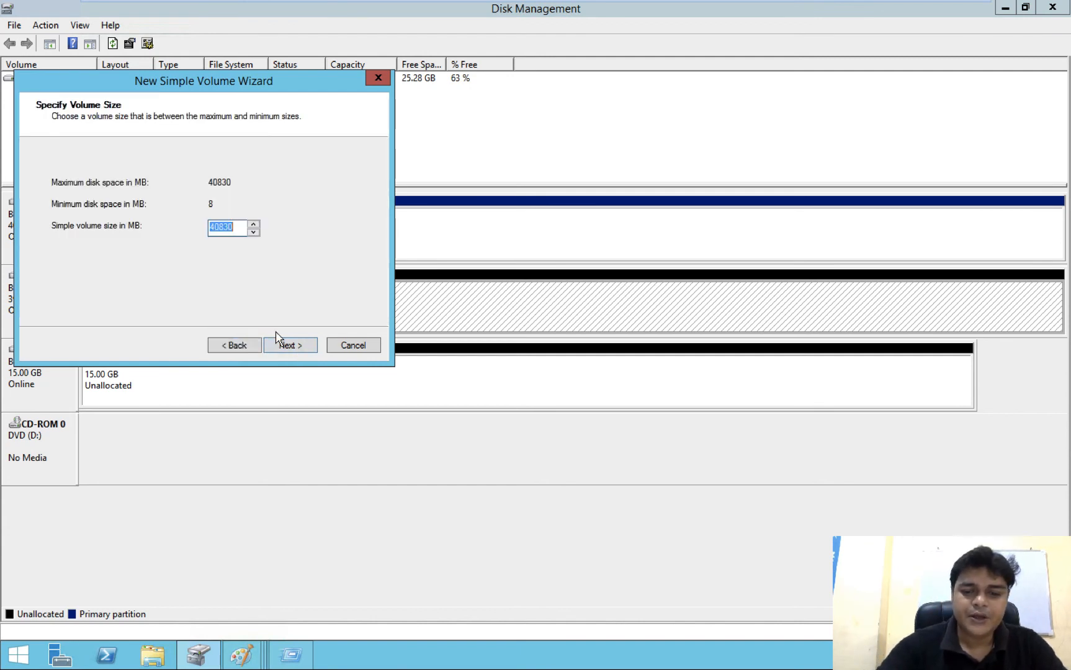
type("2000")
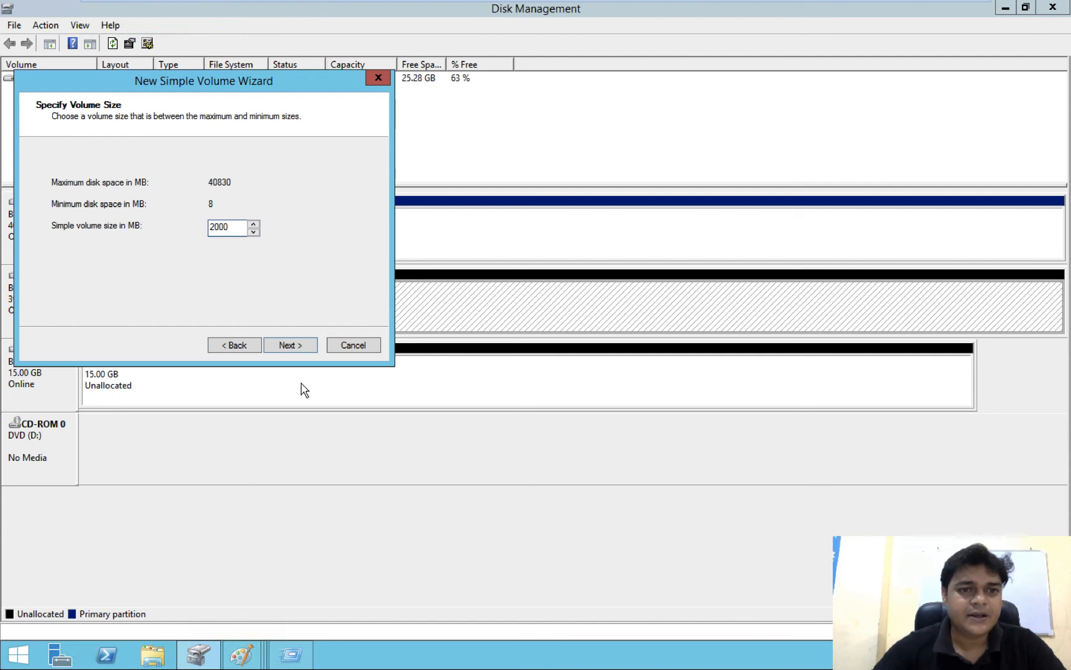
left_click(288, 349)
left_click(287, 347)
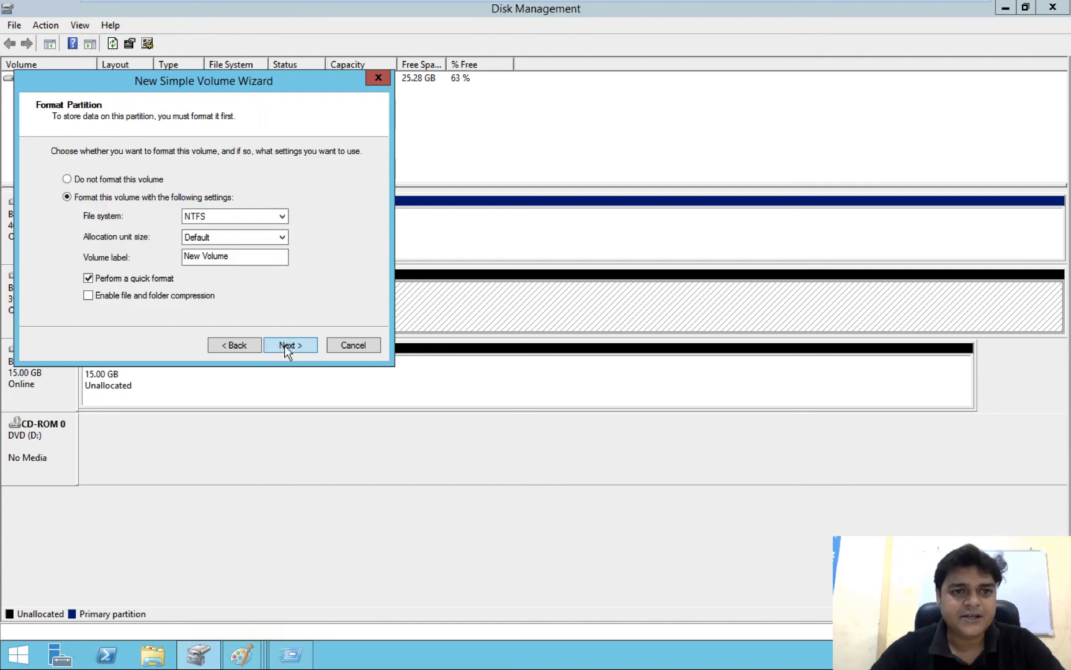
Step: Format the new 2000 MB volume on Disk 1 as FAT32 with the volume label FAT-32, and finish creating it
left_click(230, 216)
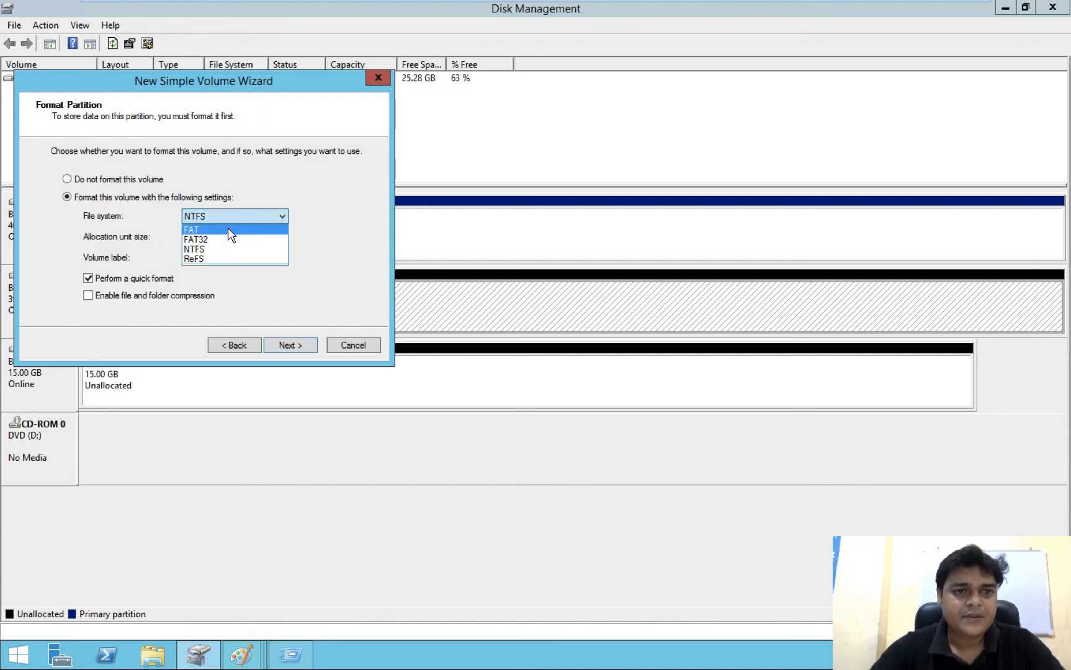
left_click(210, 247)
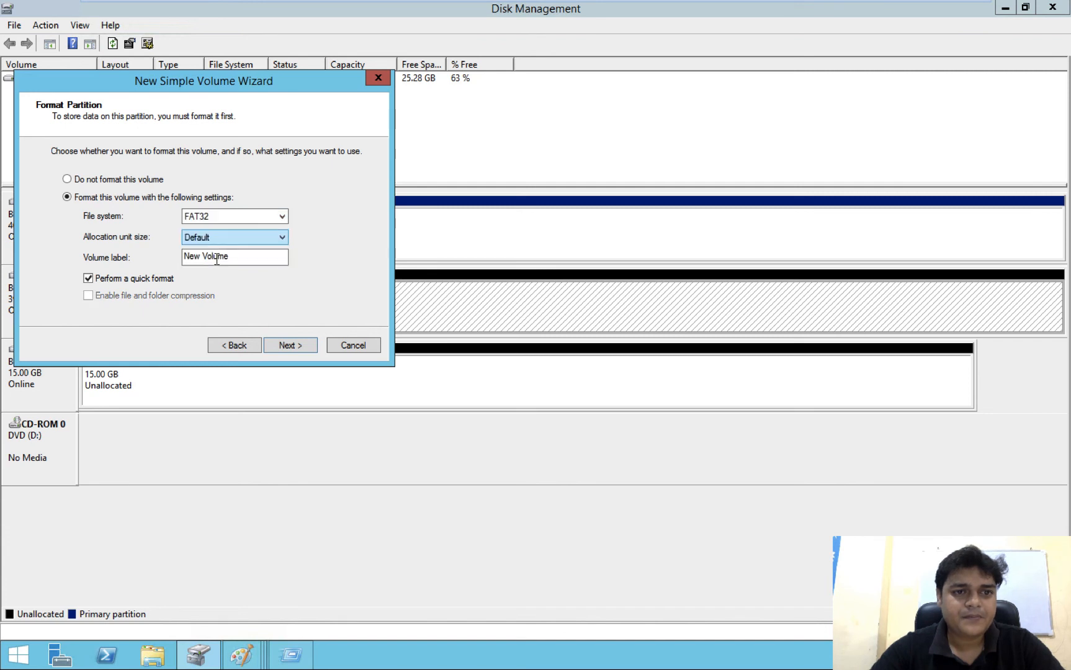
left_click_drag(230, 257, 124, 241)
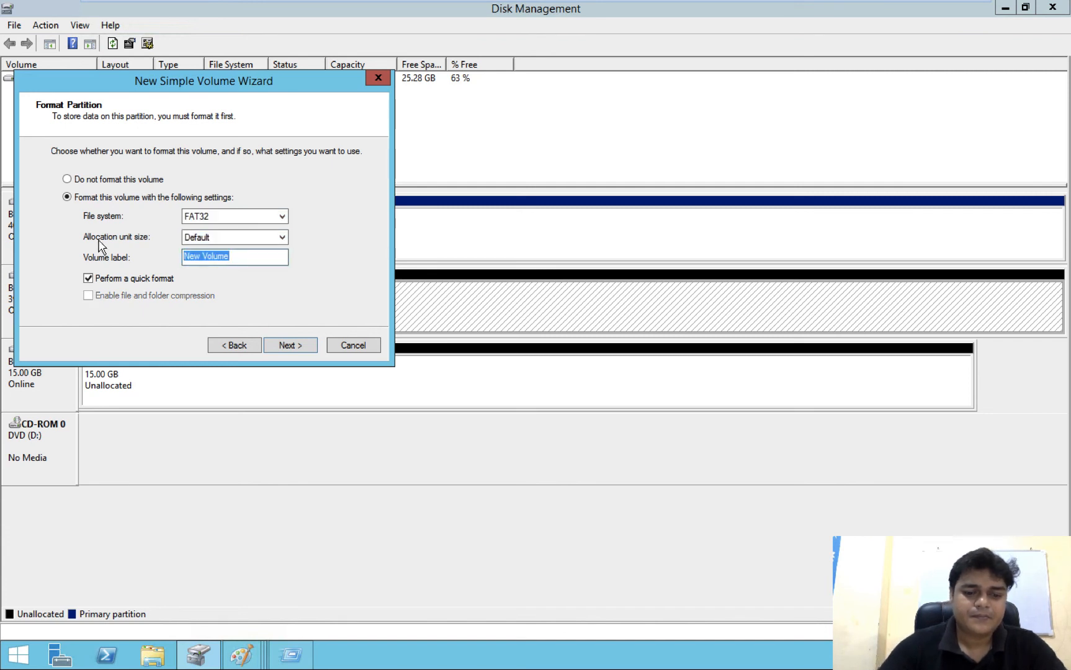
type("FAT")
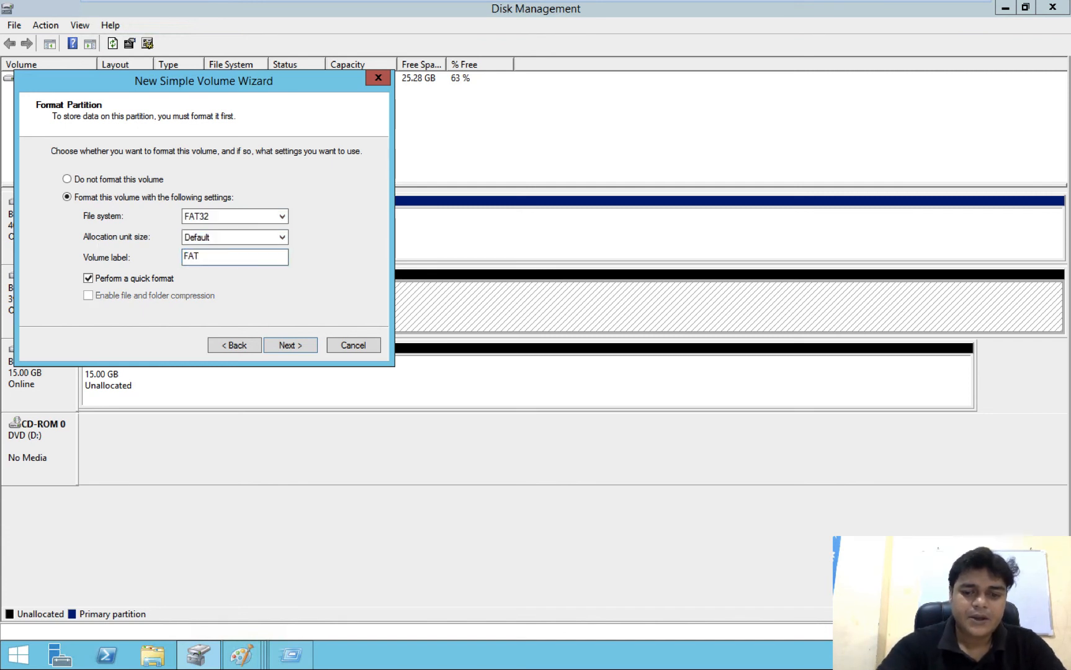
type("-32")
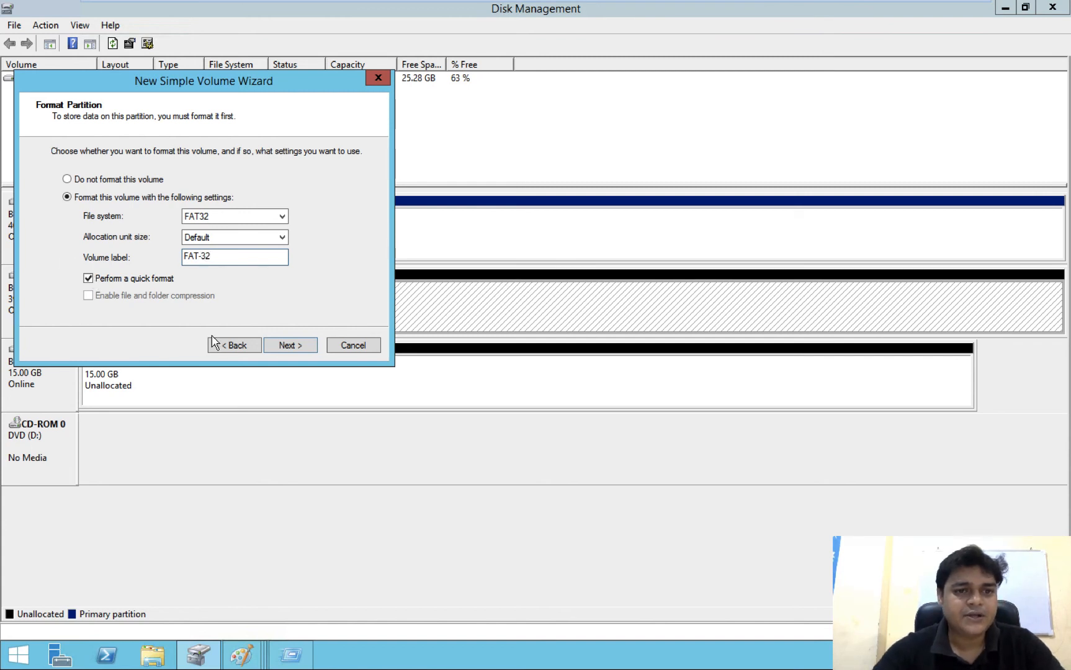
left_click(287, 346)
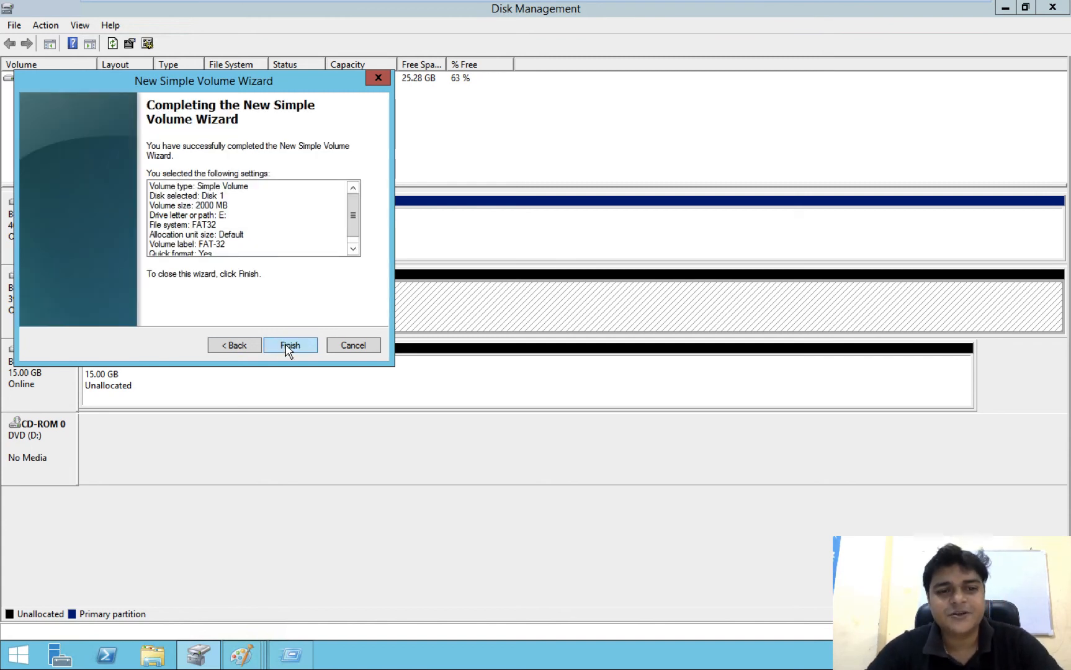
left_click(288, 346)
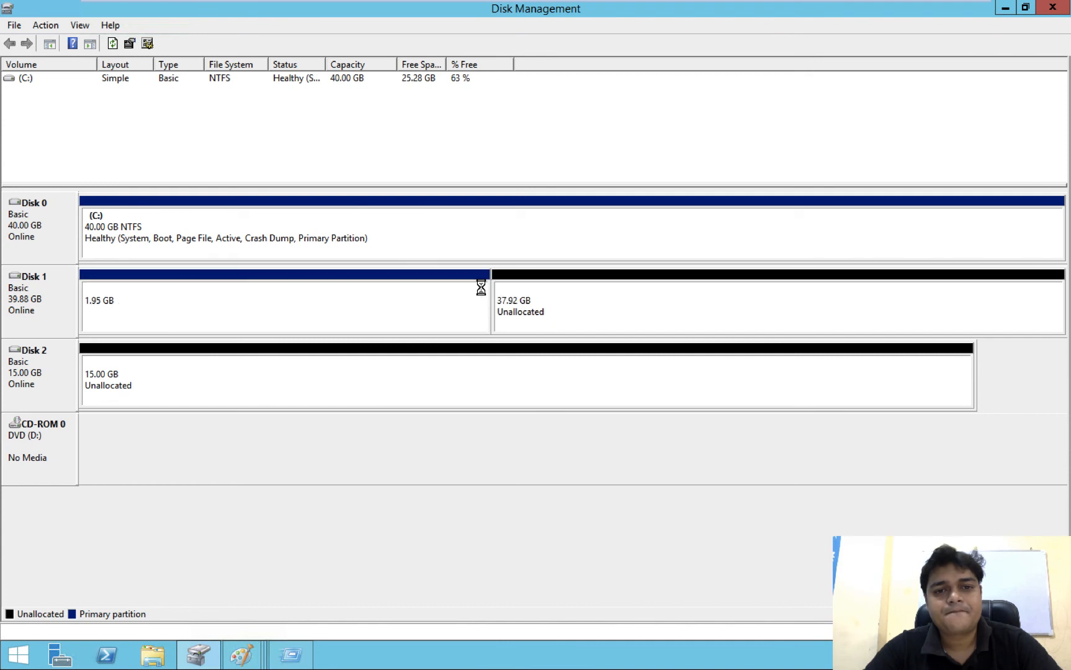
Step: Create a simple volume from all remaining unallocated space on Disk 1 with drive letter F, file system NTFS and label NTFS
right_click(591, 302)
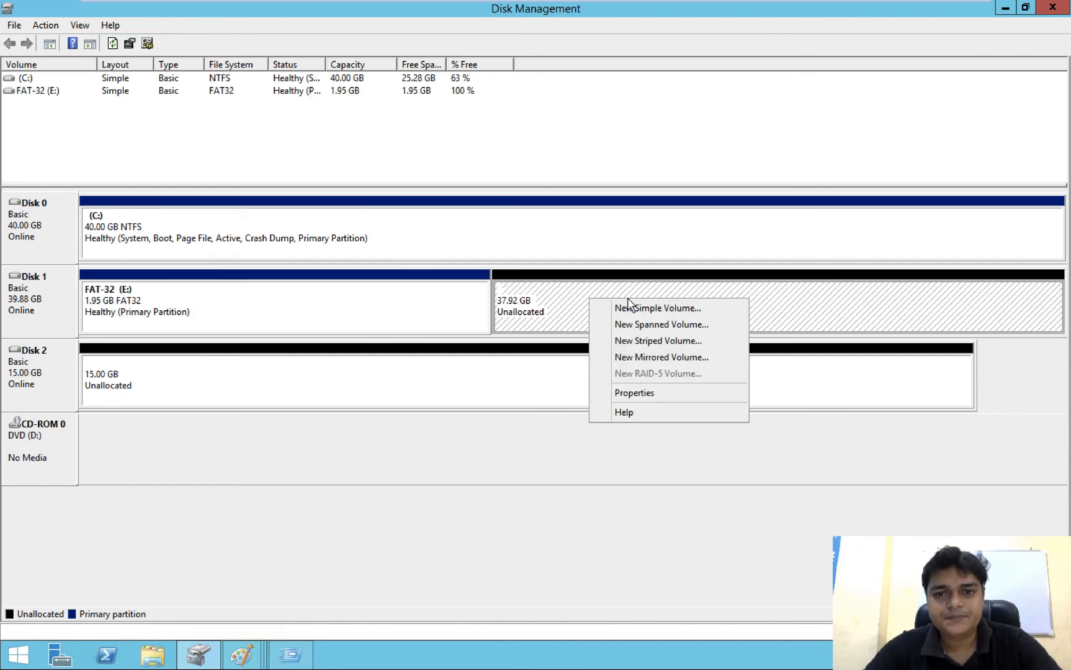
left_click(633, 306)
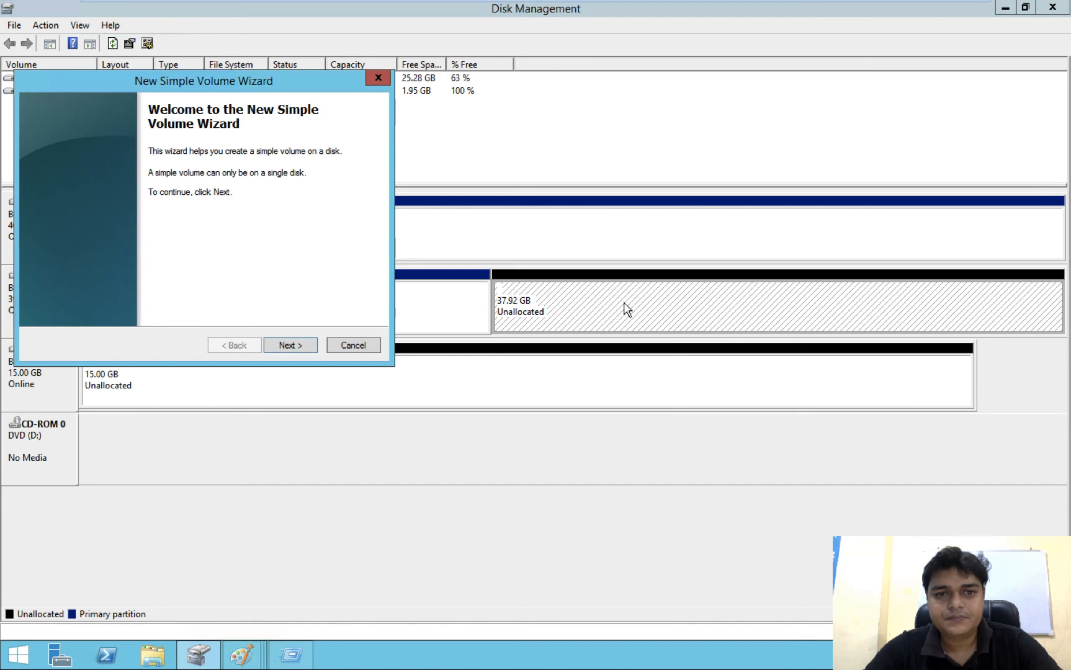
left_click(291, 345)
left_click(294, 346)
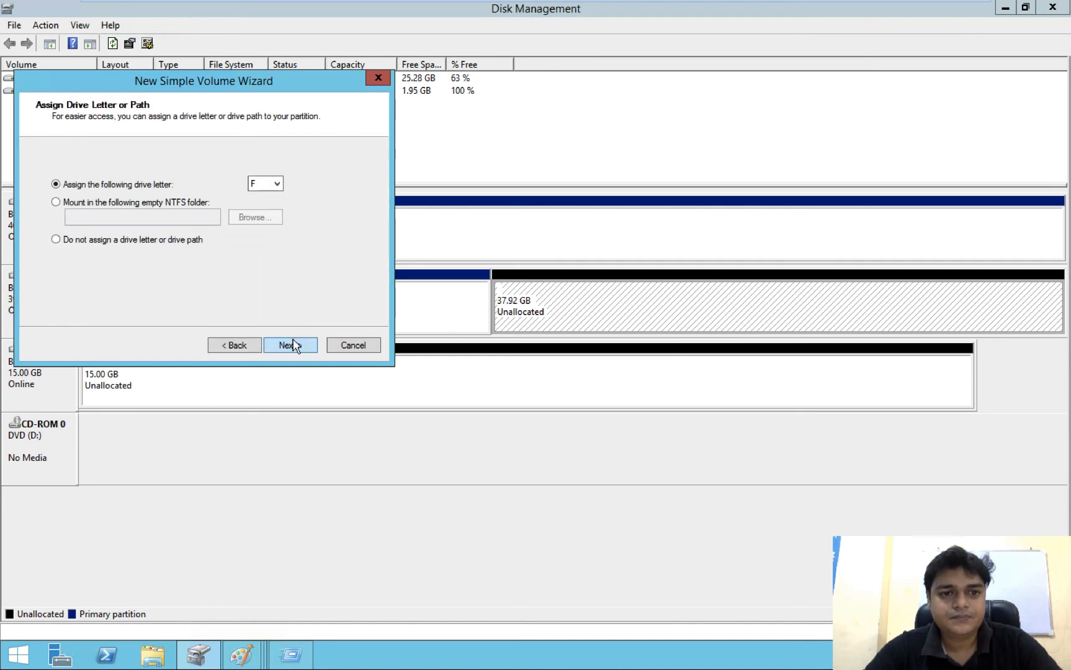
left_click(294, 345)
double_click(218, 255)
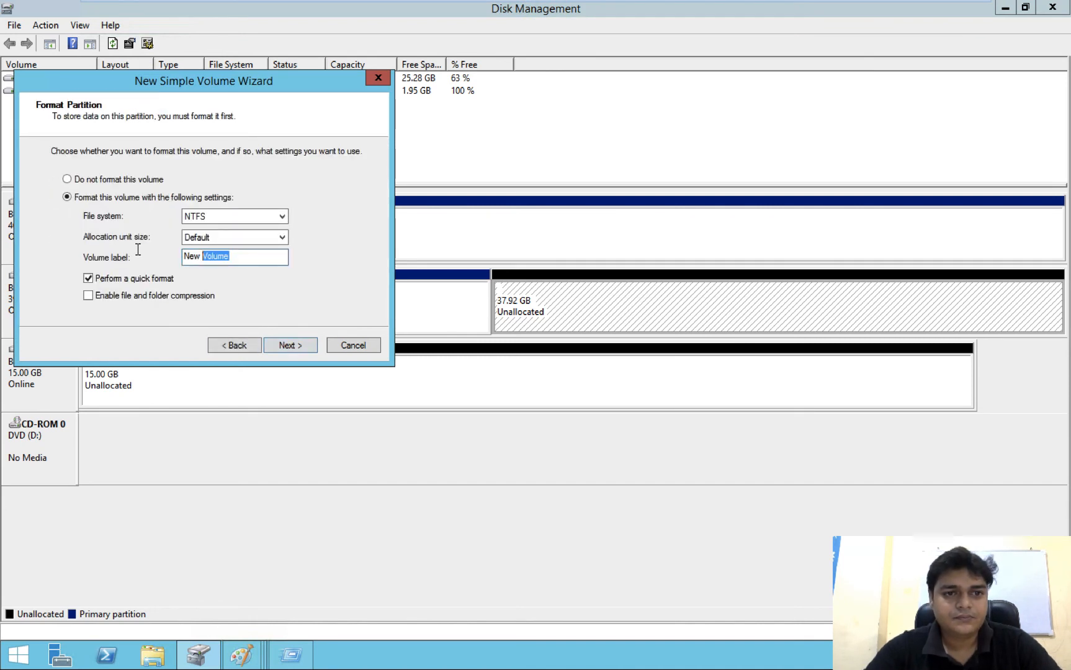
key("ctrl+a")
type("NT")
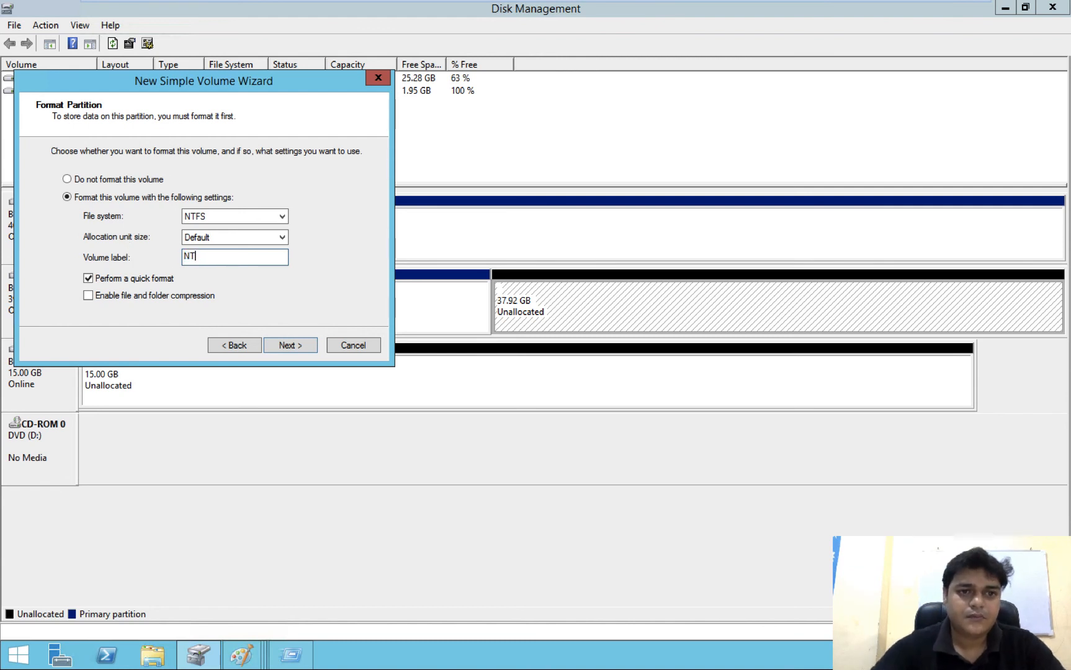
type("FS")
left_click(293, 346)
left_click(293, 346)
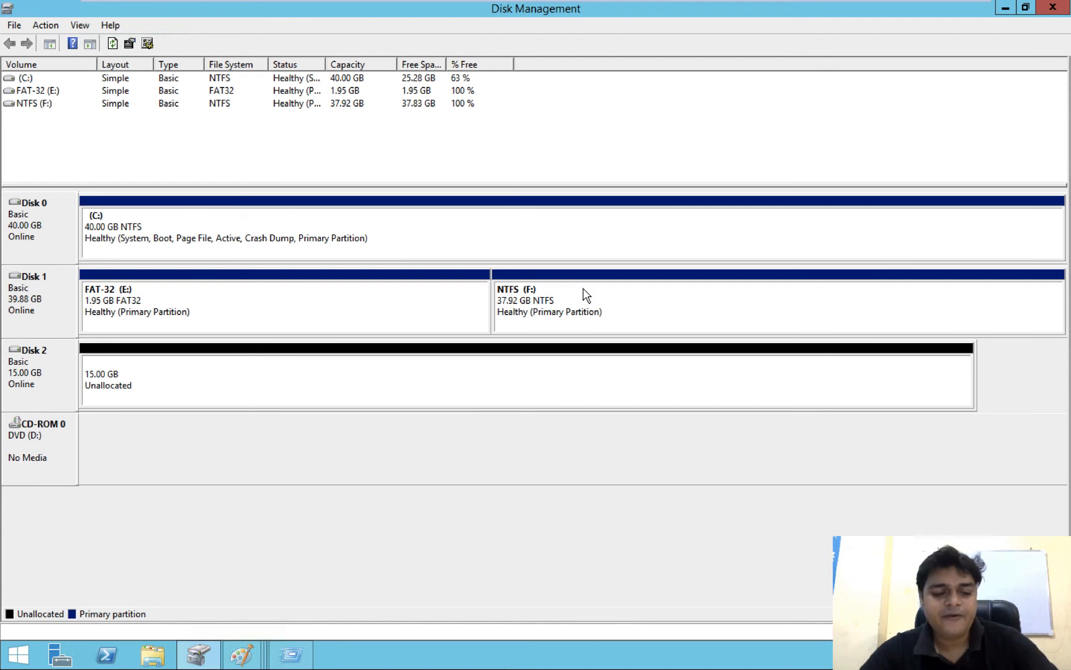
Step: Open the FAT-32 (E:) drive in File Explorer and create a folder named test there
key("super+e")
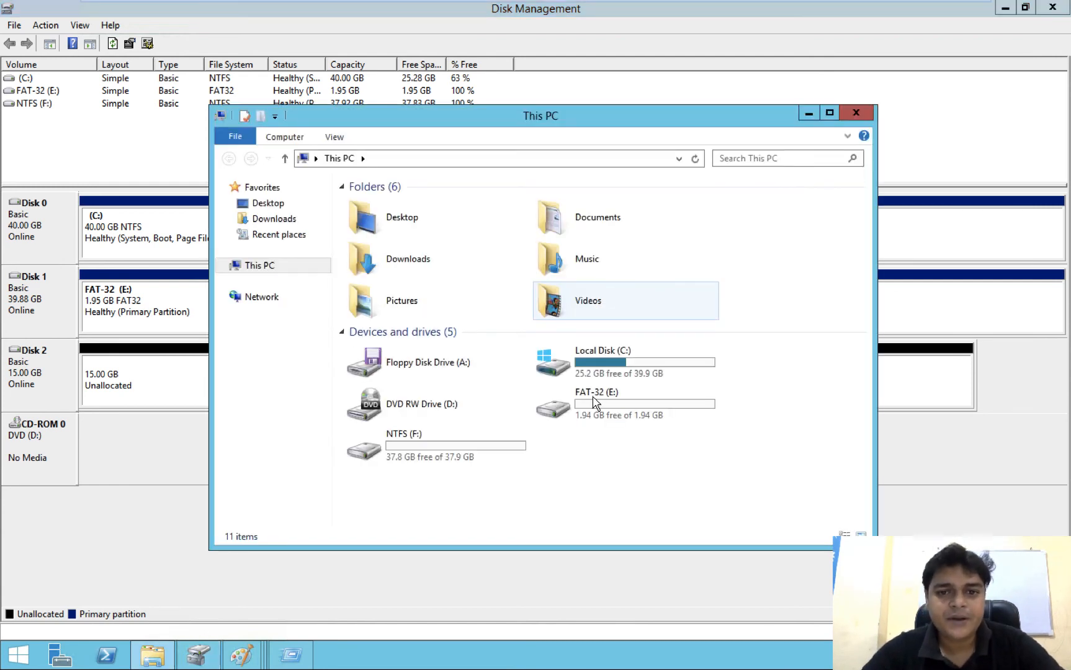
left_click(437, 448)
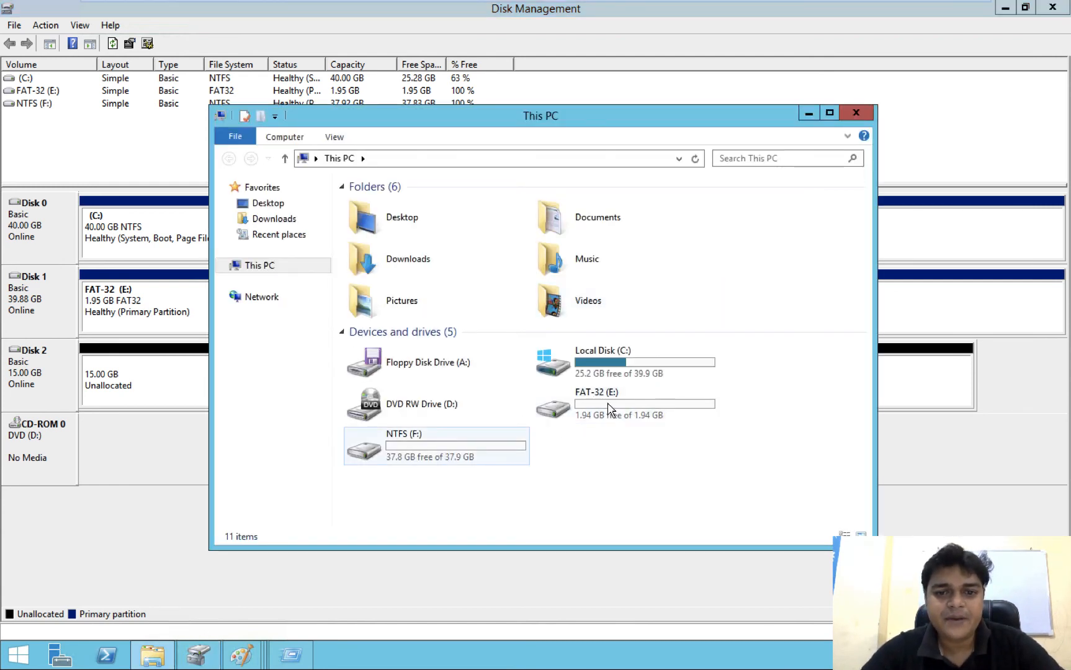
double_click(632, 405)
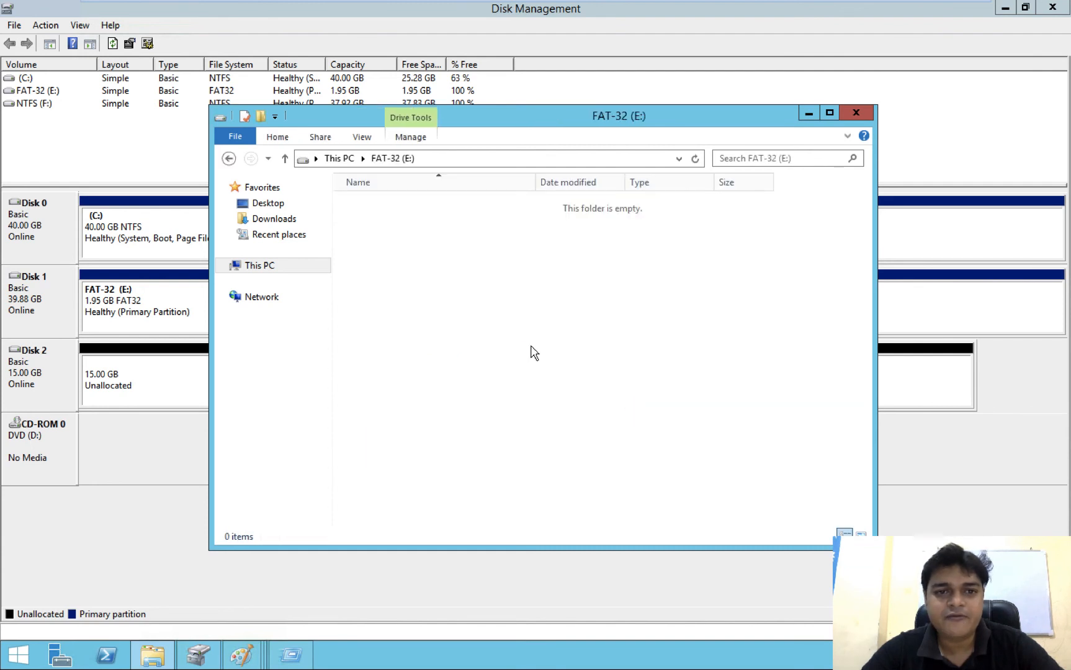
right_click(531, 347)
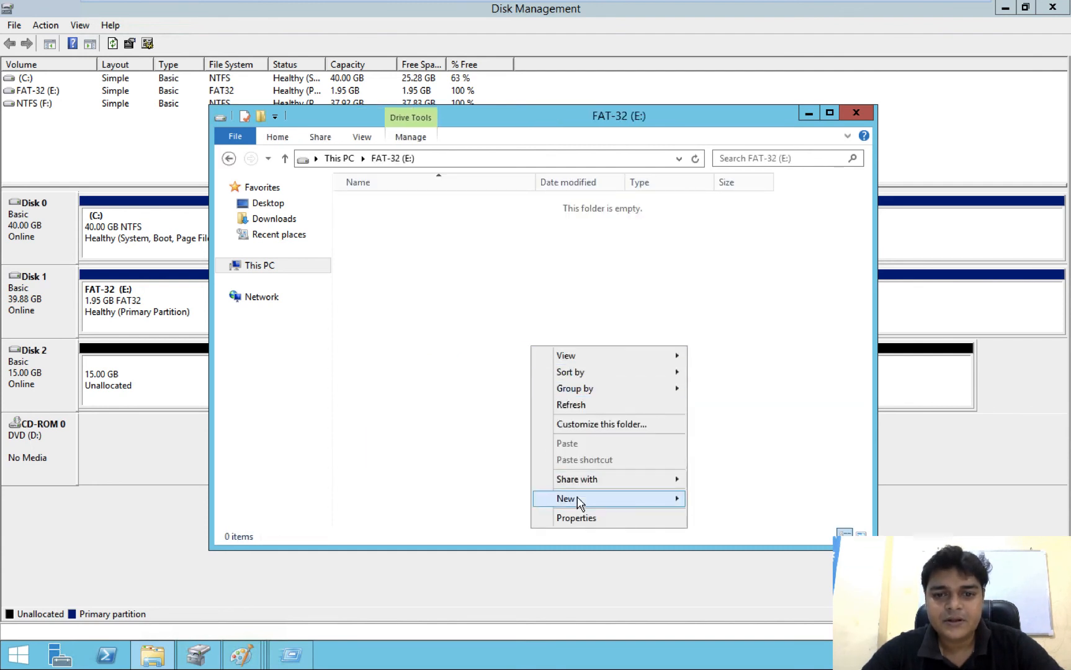
mouse_move(581, 501)
left_click(721, 500)
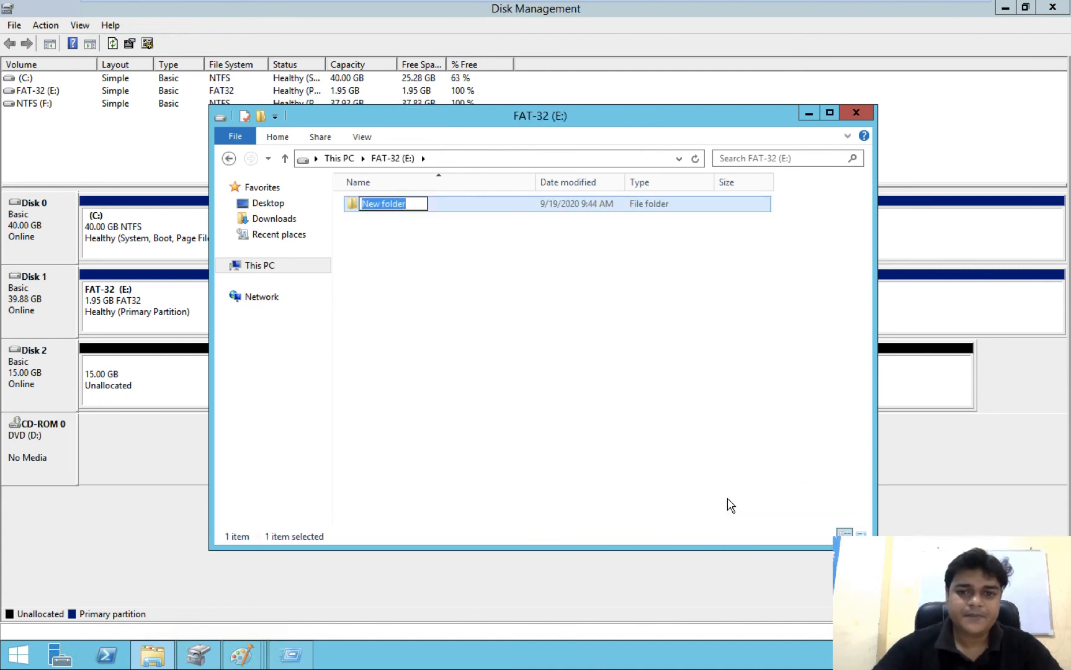
type("test")
left_click(678, 383)
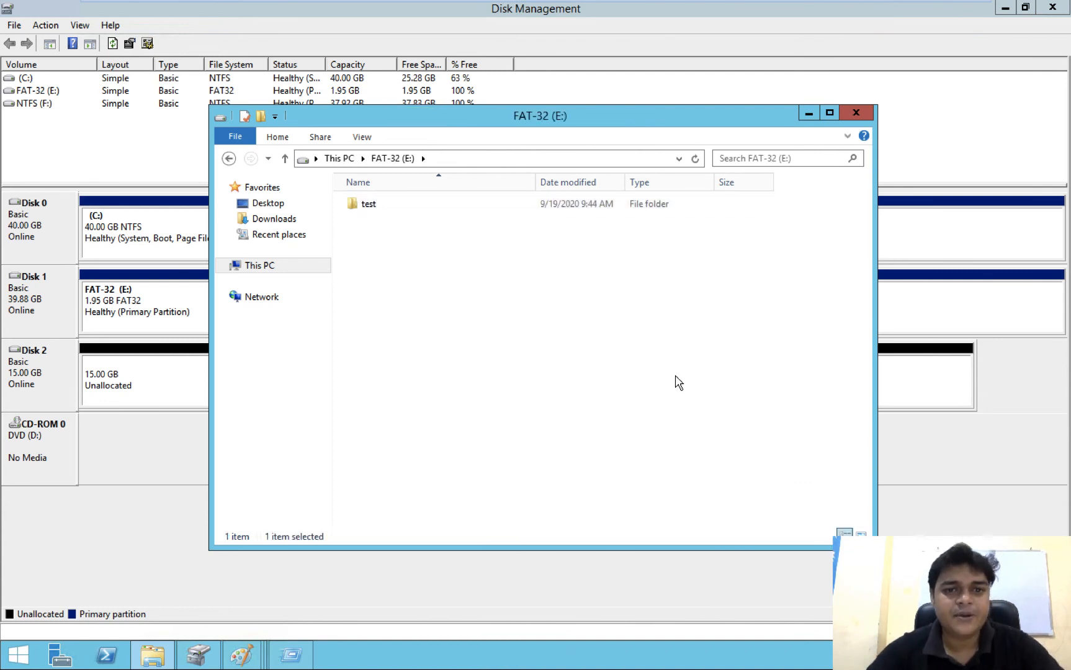
Step: Inspect the properties of the test folder on the E: drive for available security settings, and close them
right_click(374, 205)
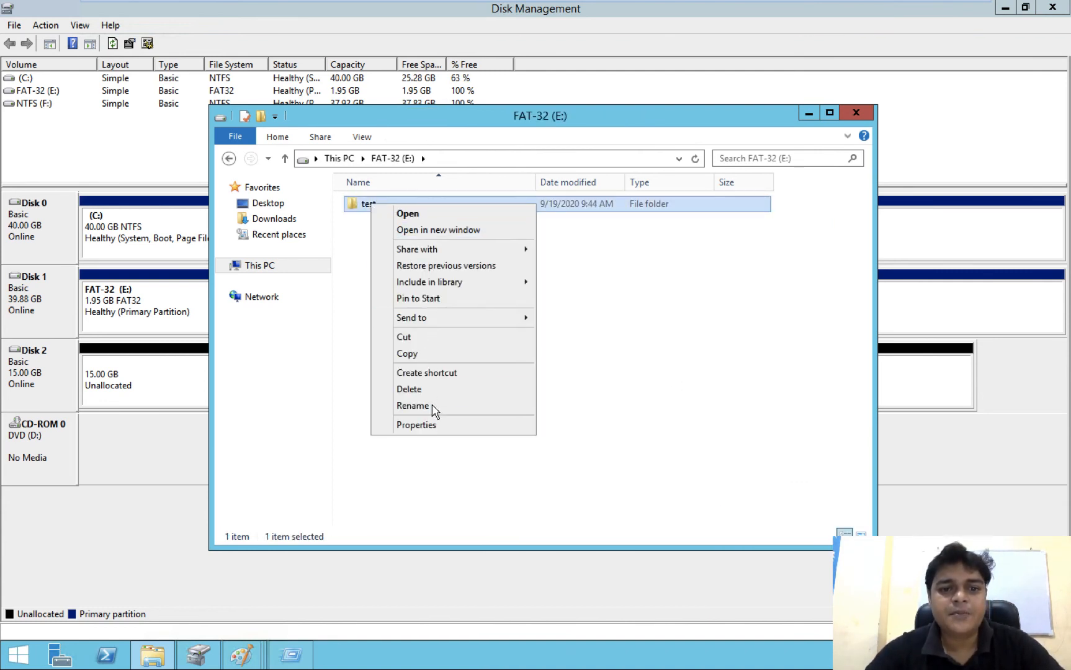
left_click(415, 426)
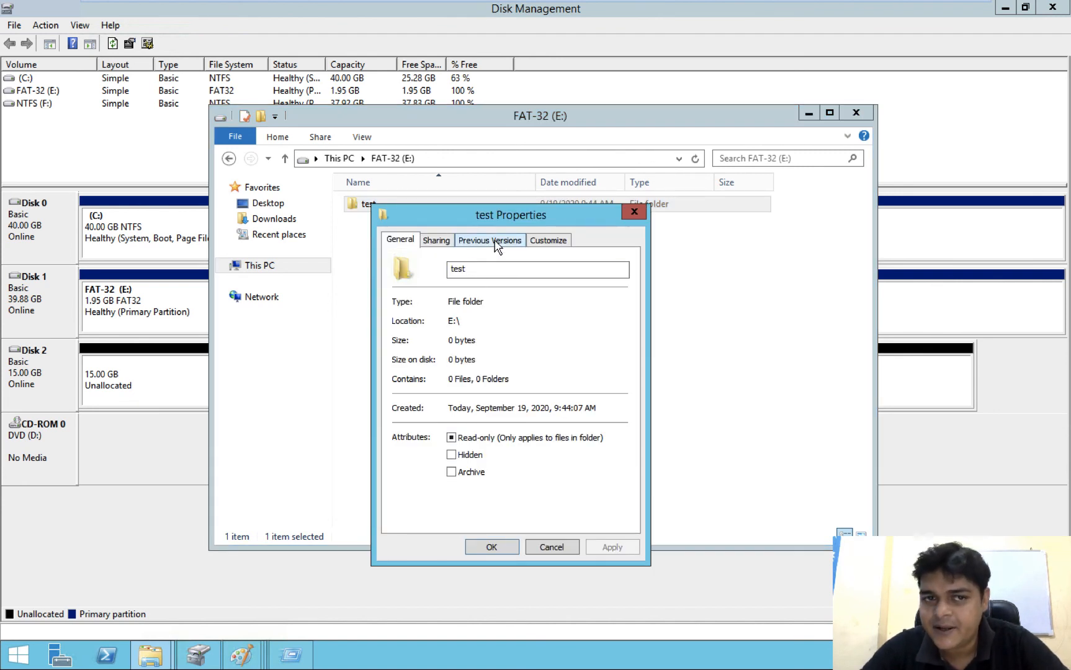
left_click(634, 211)
Step: Go to the NTFS (F:) drive through This PC and create a folder named test there
right_click(264, 267)
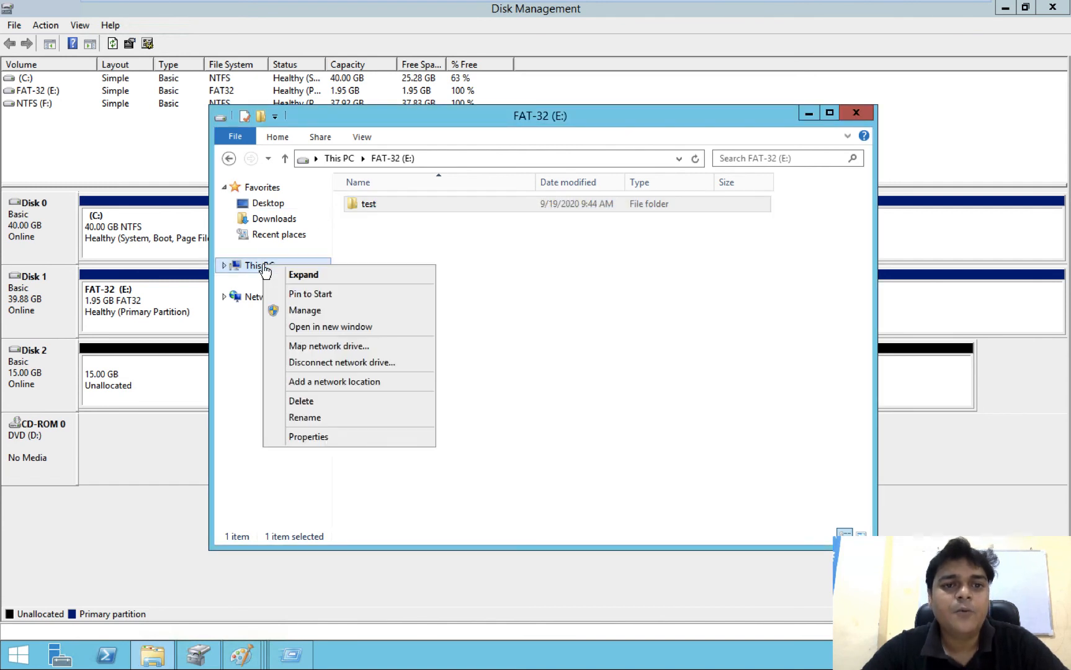
left_click(255, 266)
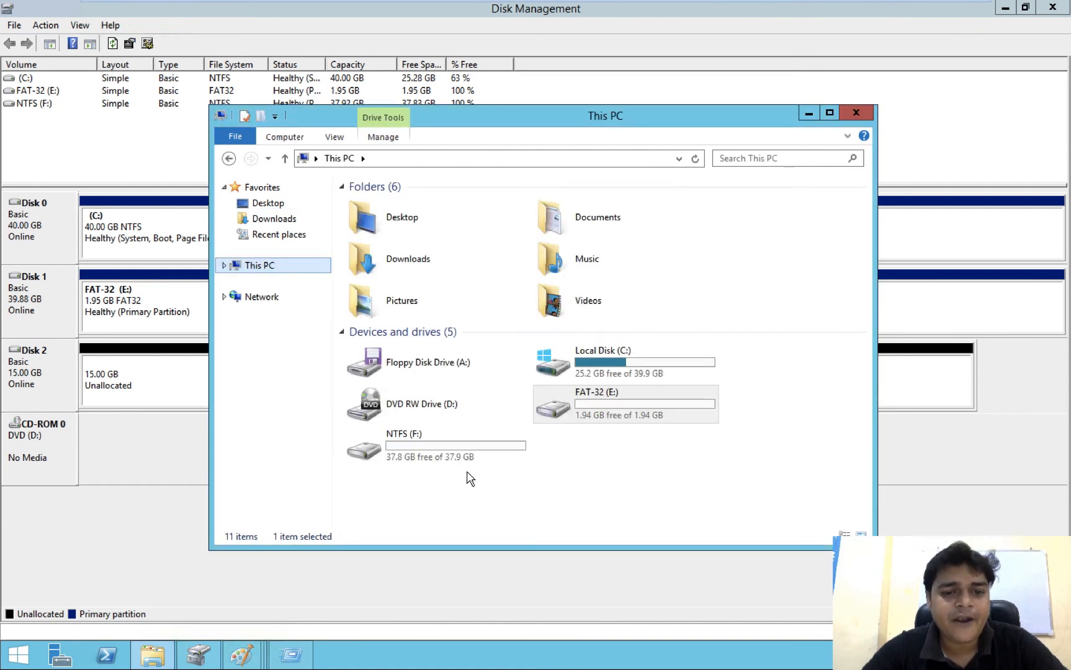
double_click(442, 457)
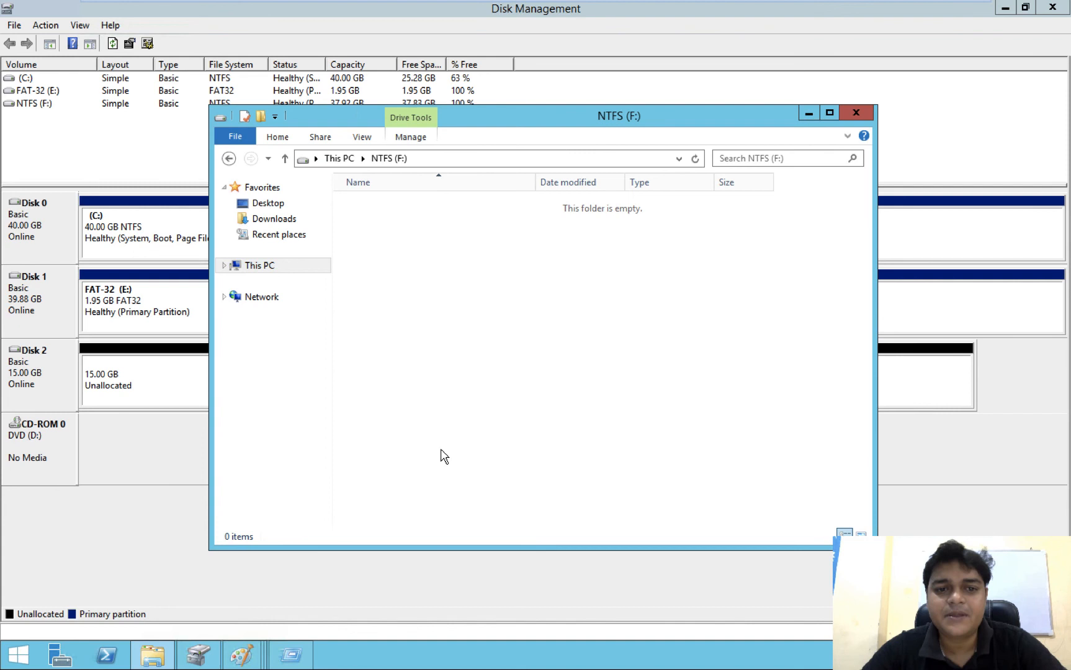
right_click(433, 270)
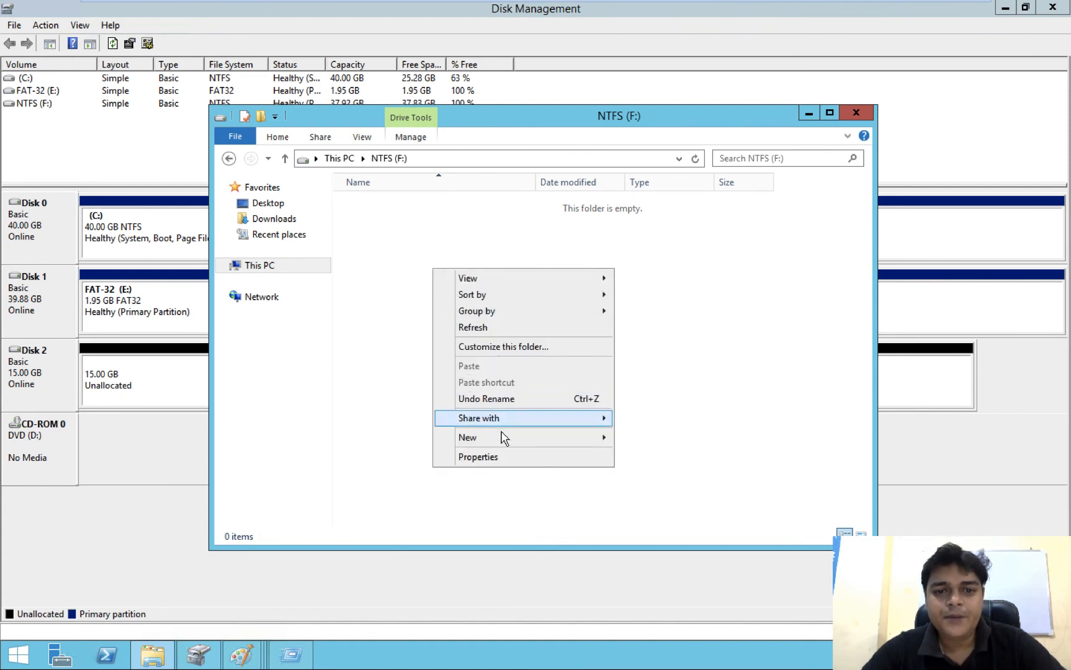
mouse_move(503, 442)
left_click(663, 442)
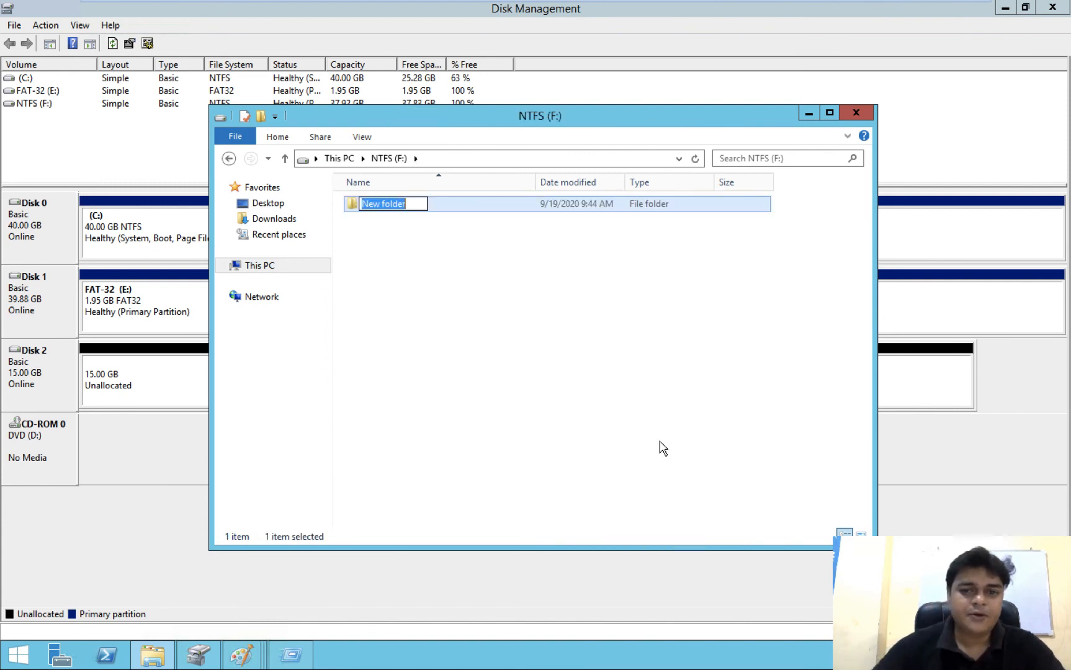
type("test")
key("Return")
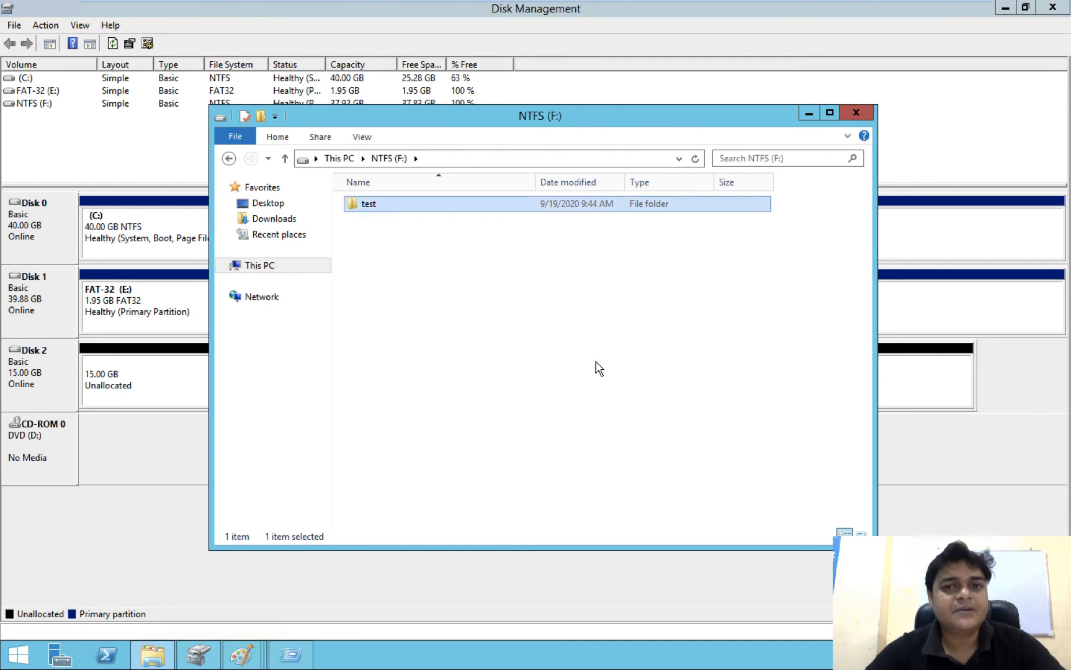
left_click(590, 363)
Step: View the security permissions of the test folder on the F: drive, and close its properties and File Explorer
left_click(371, 209)
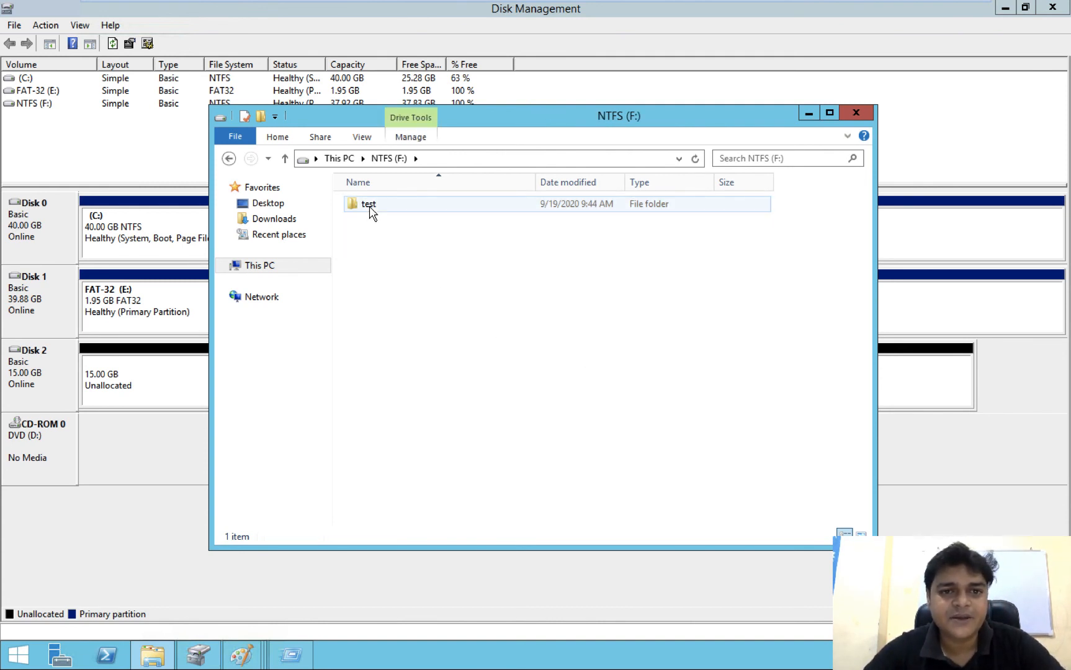
right_click(371, 208)
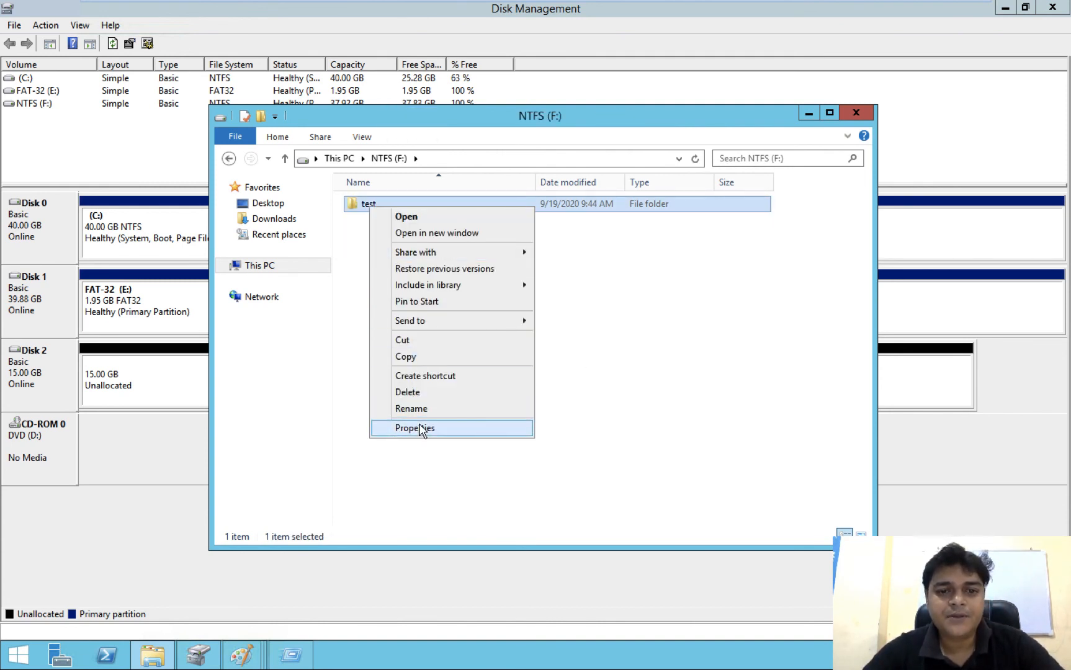
left_click(422, 430)
left_click(470, 246)
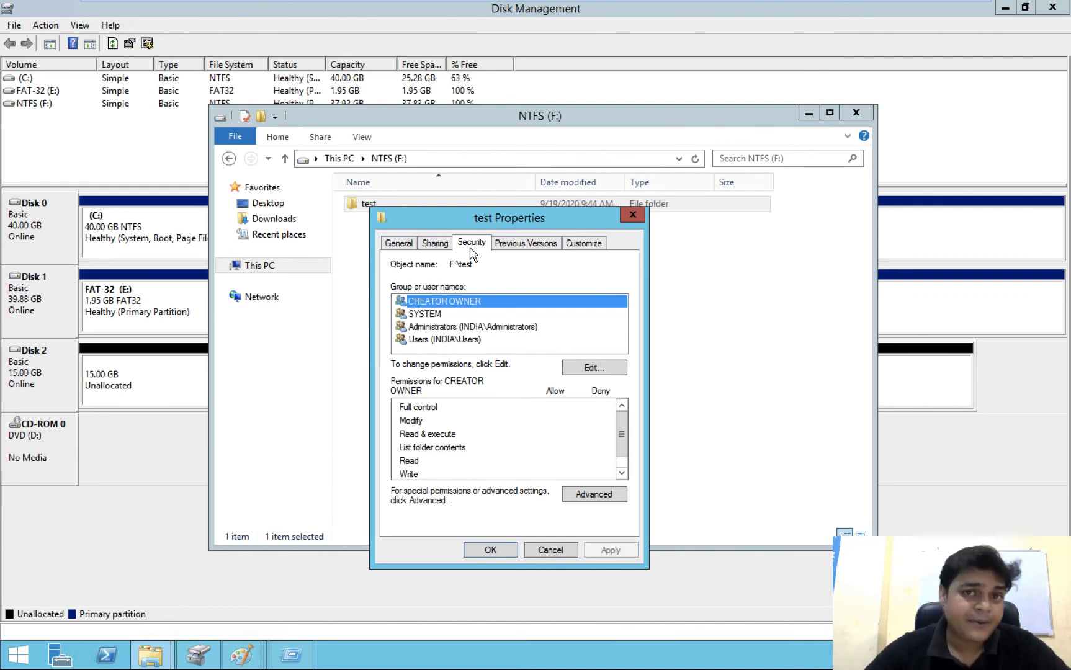
left_click(633, 215)
left_click(856, 112)
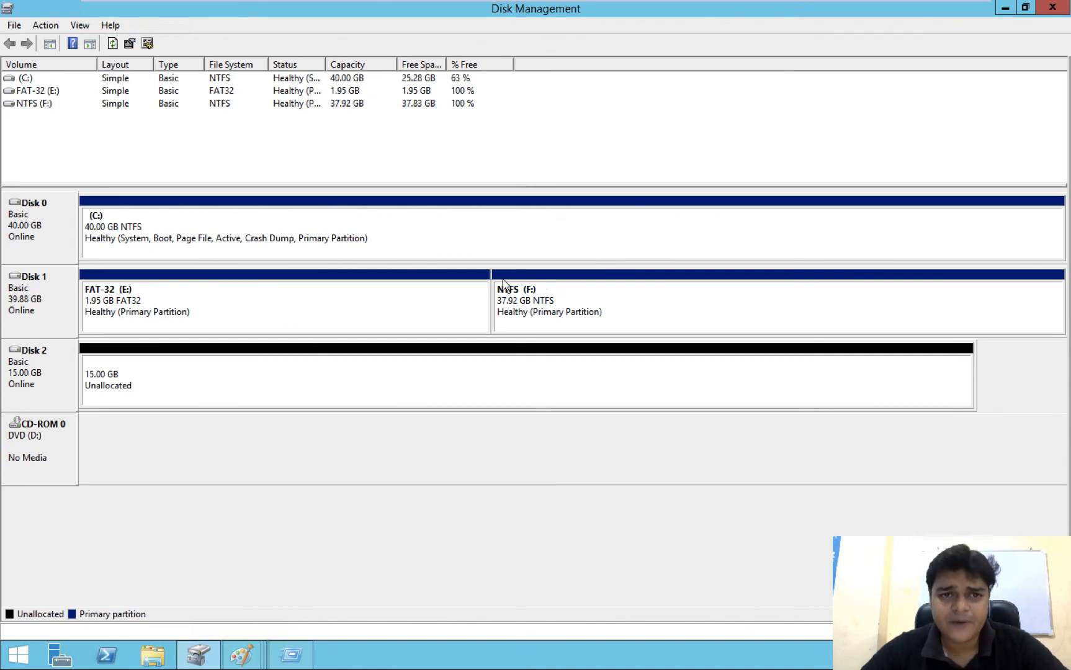
Step: Switch to the Paint S outline and draw a tick beside each of the six topics, from Types of Disk to Shrink and Extend
key("ctrl+Left")
key("ctrl+Right")
key("ctrl+Right")
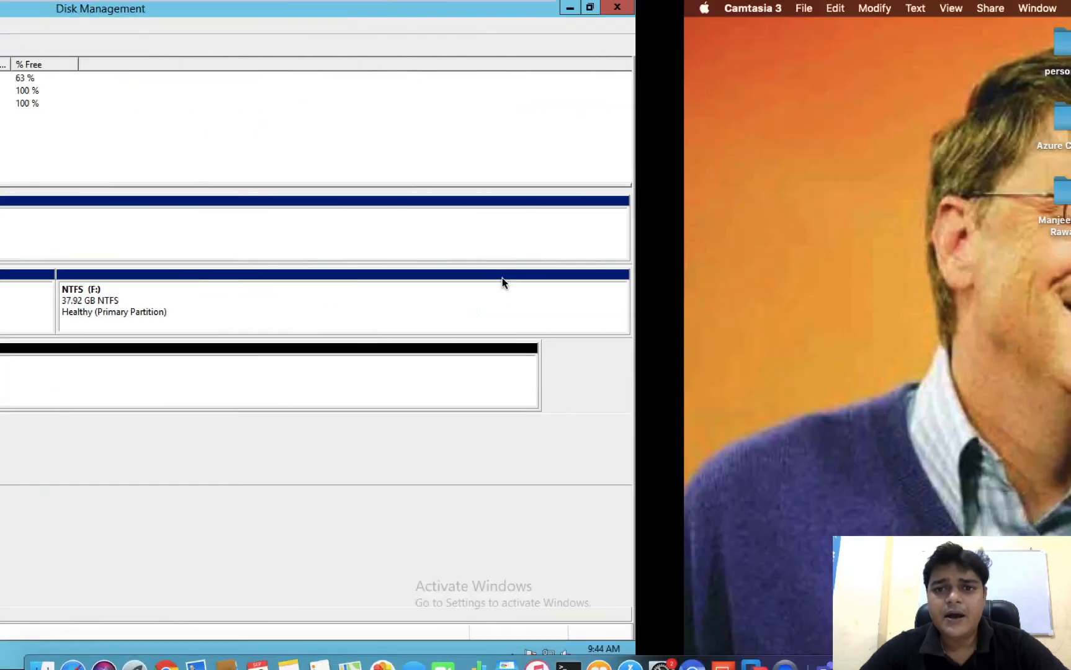
key("ctrl+Right")
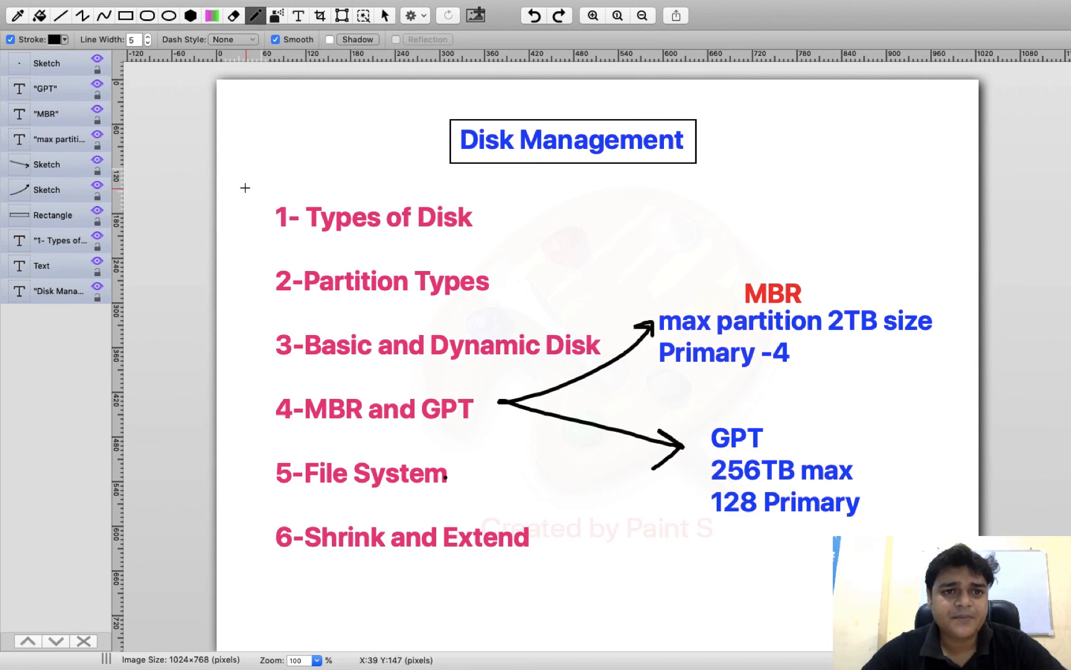
right_click(246, 218)
left_click(270, 177)
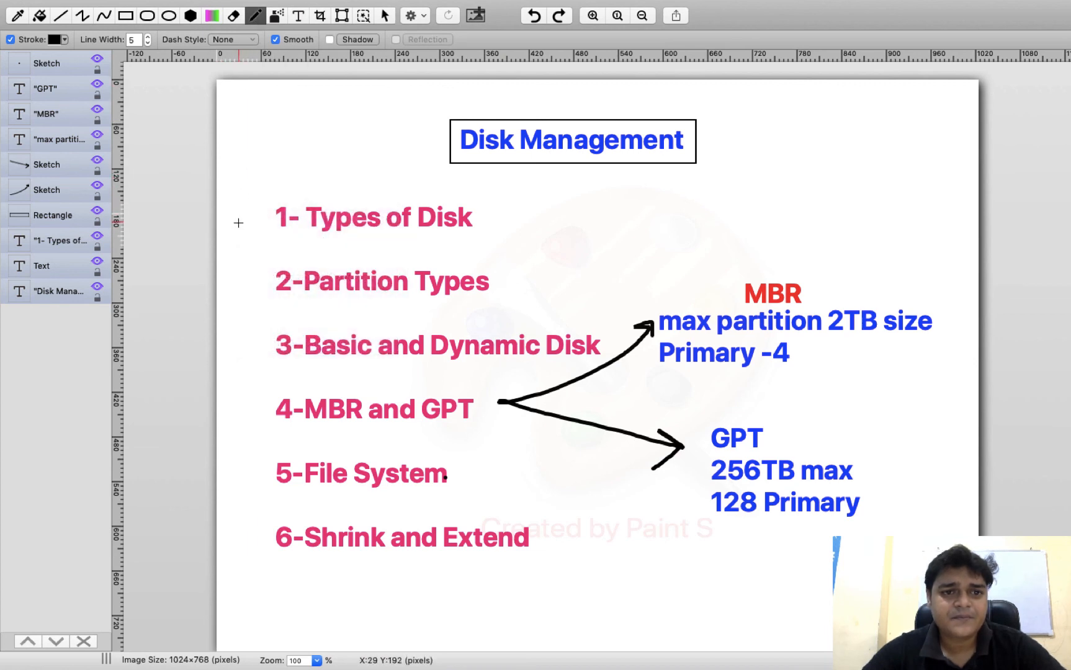
left_click_drag(238, 222, 294, 160)
right_click(251, 291)
left_click(249, 282)
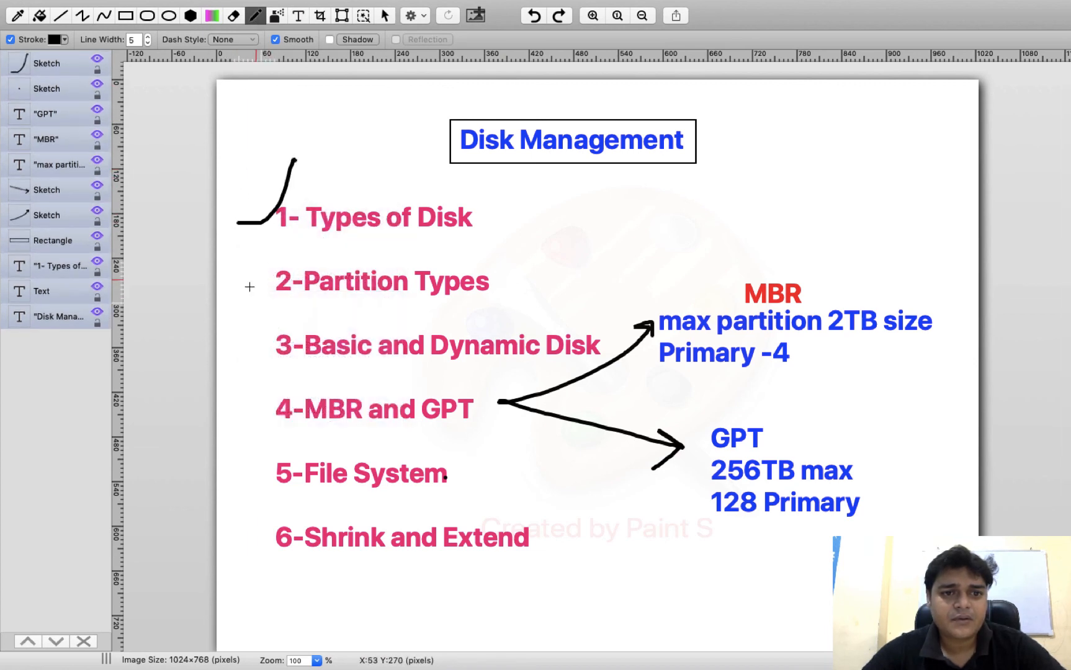
left_click_drag(248, 287, 292, 248)
right_click(249, 355)
left_click(252, 345)
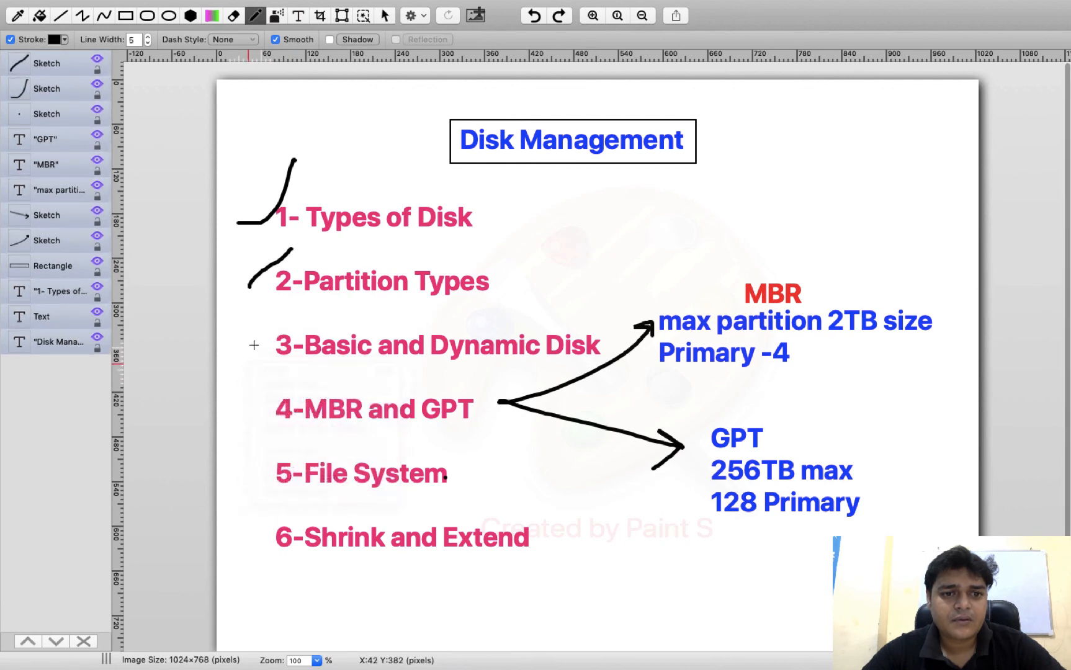
left_click_drag(251, 347, 293, 321)
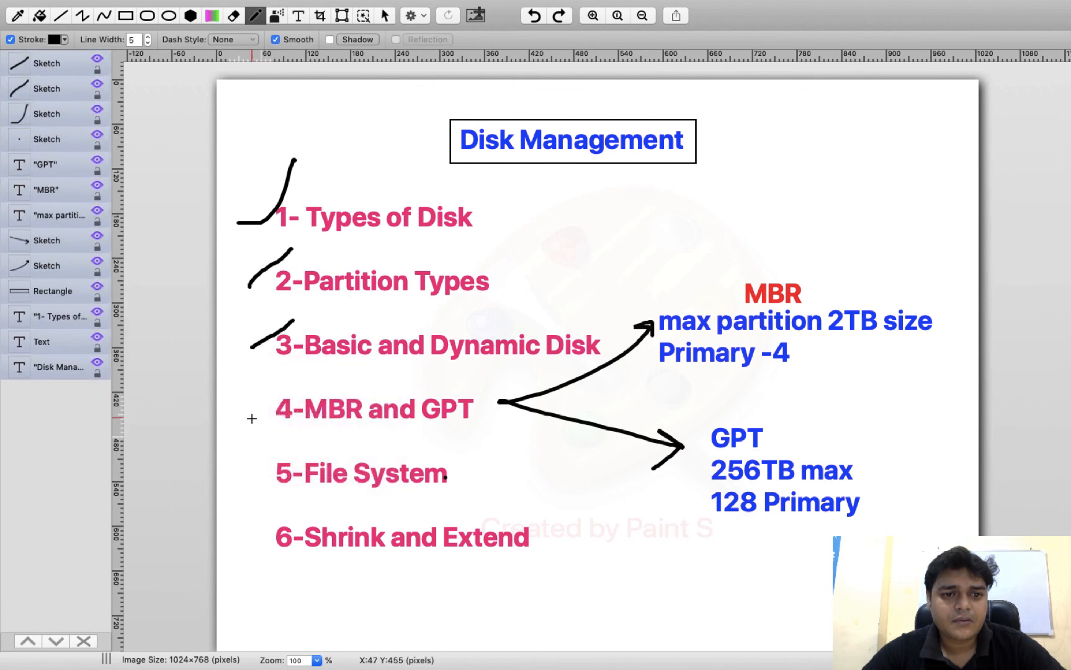
left_click_drag(251, 419, 287, 383)
left_click_drag(250, 483, 277, 444)
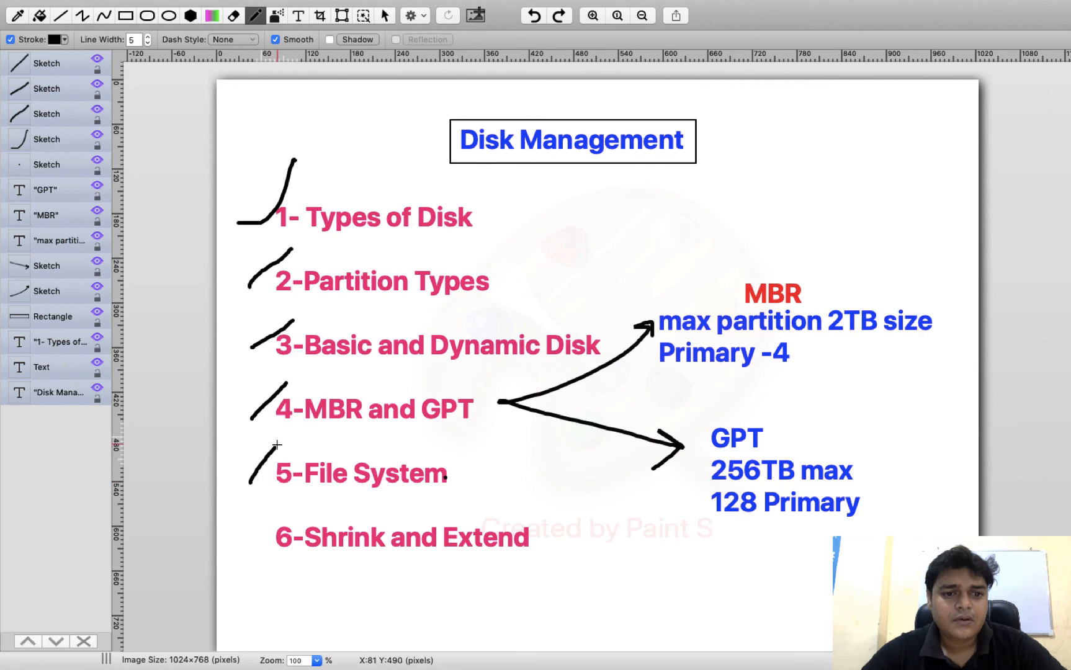
right_click(245, 521)
left_click(272, 518)
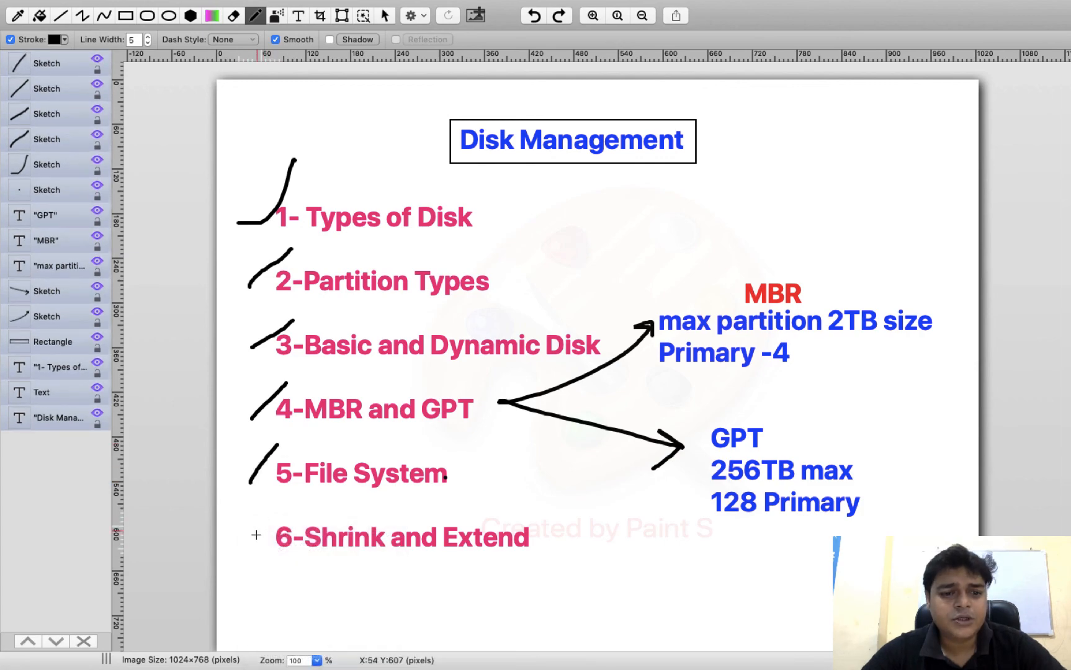
left_click_drag(256, 535, 280, 504)
Step: Switch back to Disk Management and delete the FAT-32 (E:) volume on Disk 1
key("ctrl+Right")
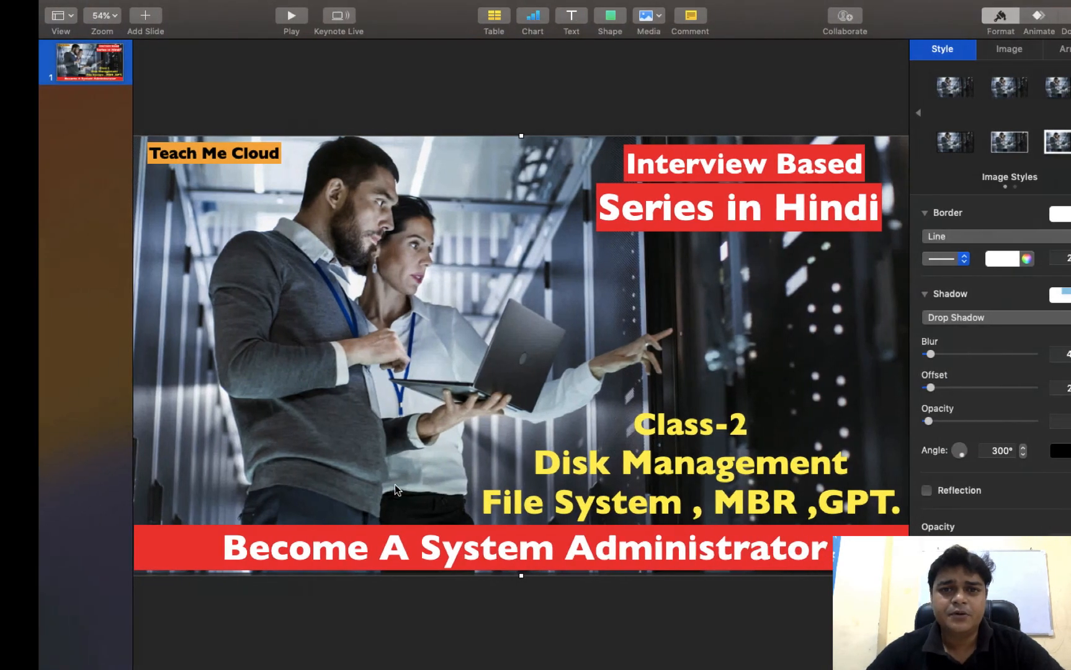
key("ctrl+Left")
key("ctrl+Left")
key("ctrl+Left")
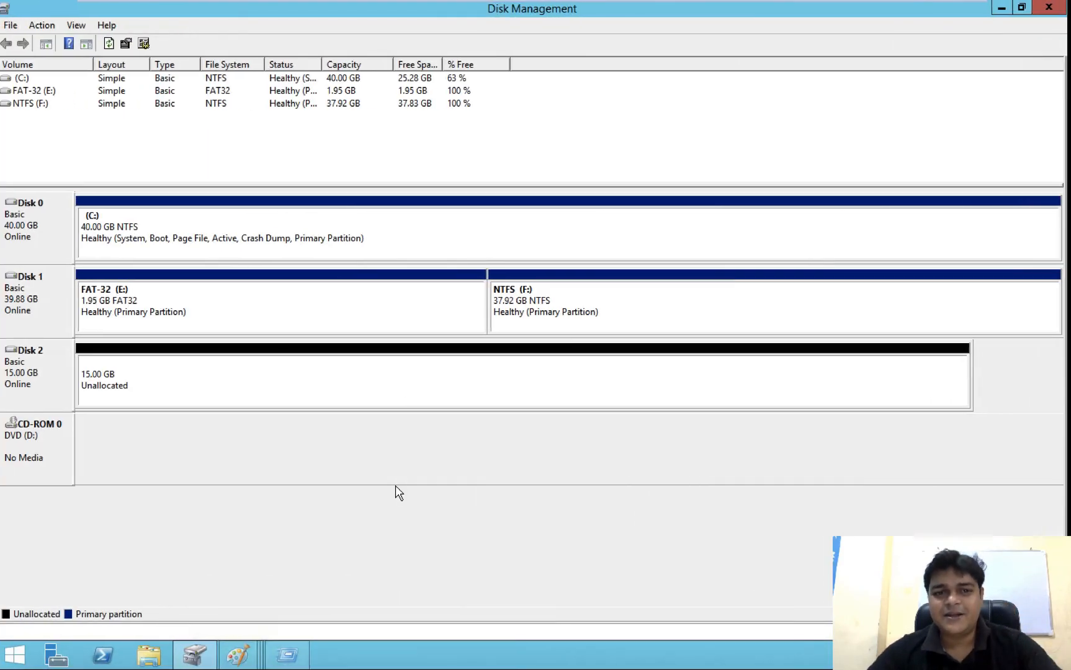
right_click(298, 297)
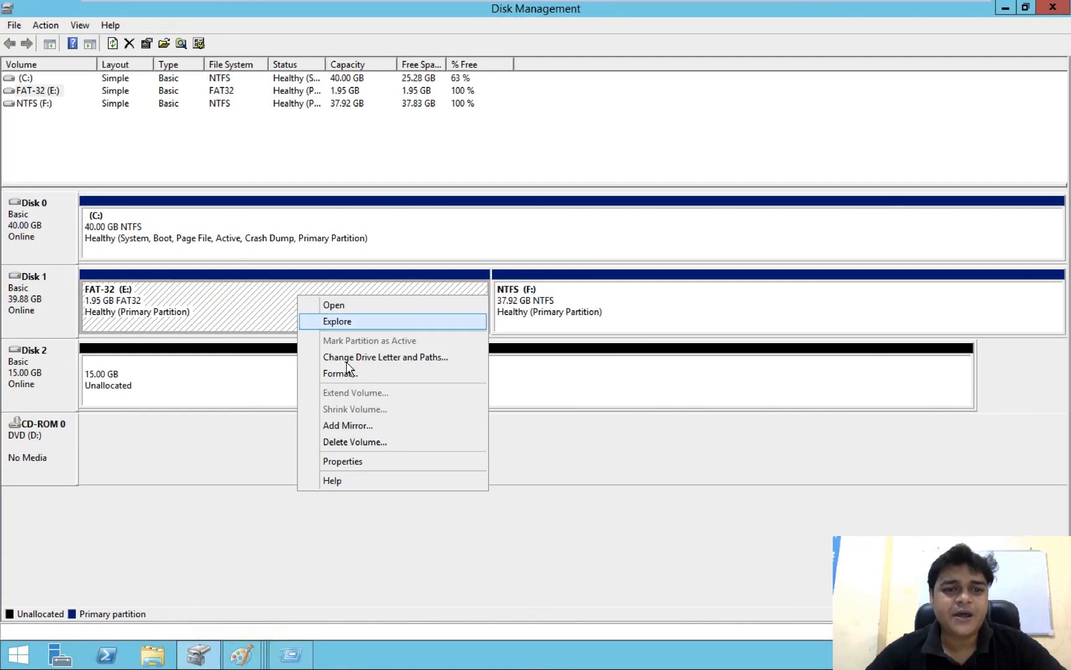
left_click(351, 440)
left_click(607, 383)
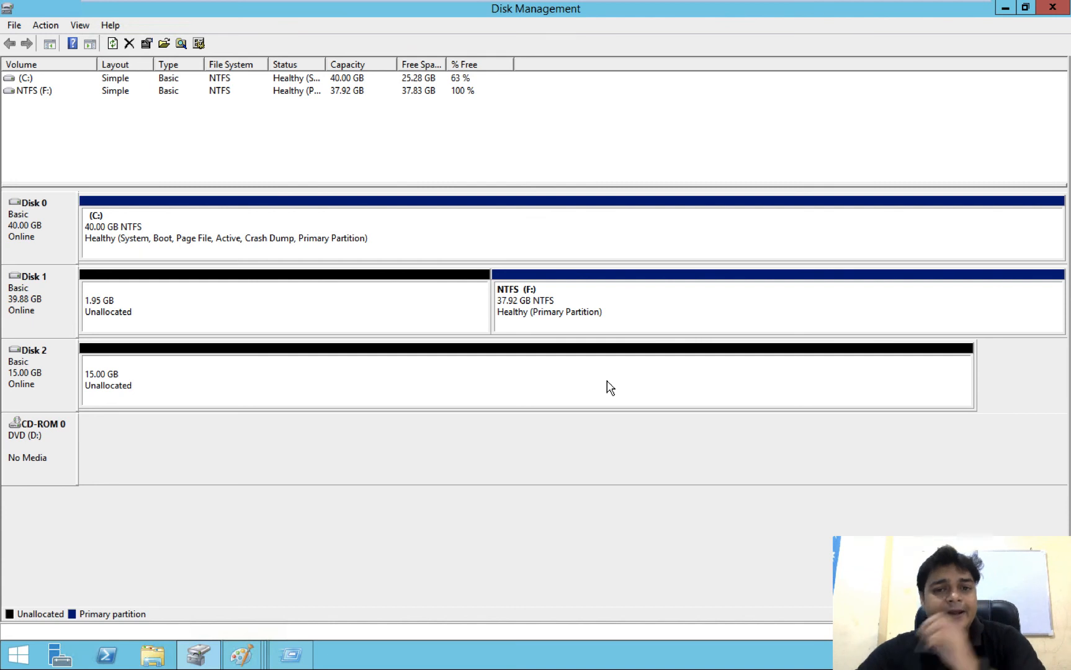
Step: Shrink the NTFS (F:) volume on Disk 1 by 20000 MB
right_click(577, 296)
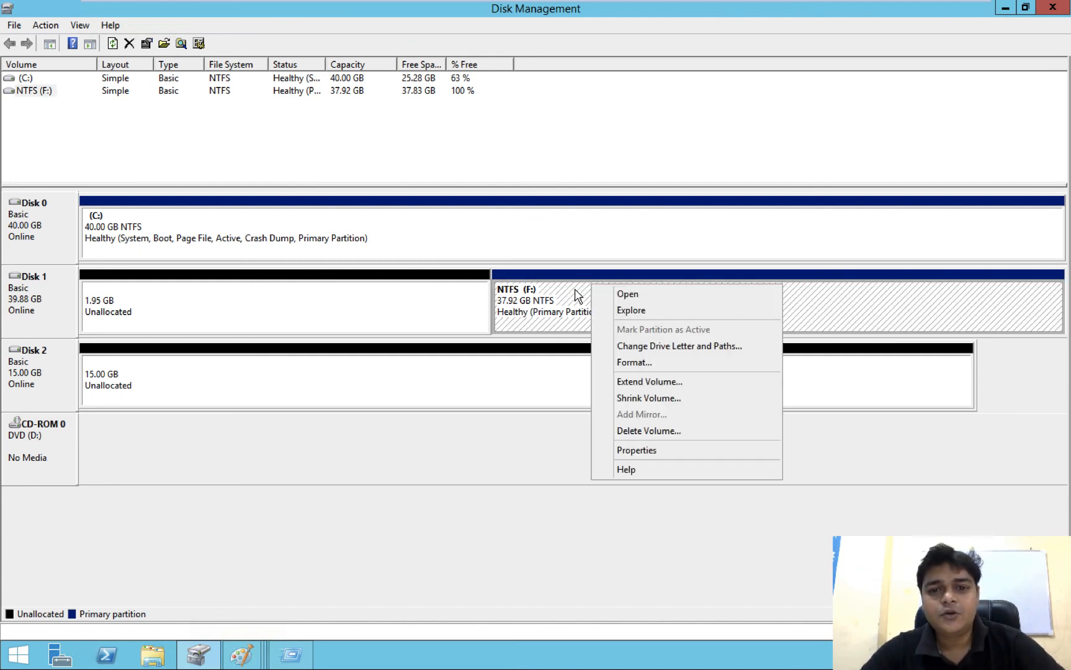
left_click(642, 400)
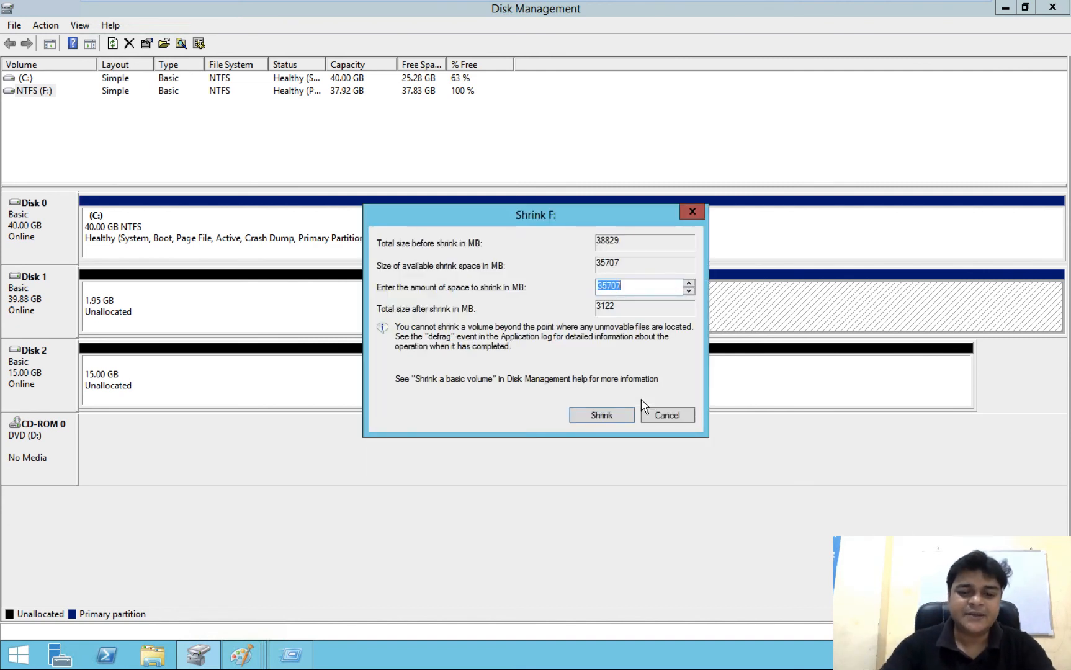
type("20000")
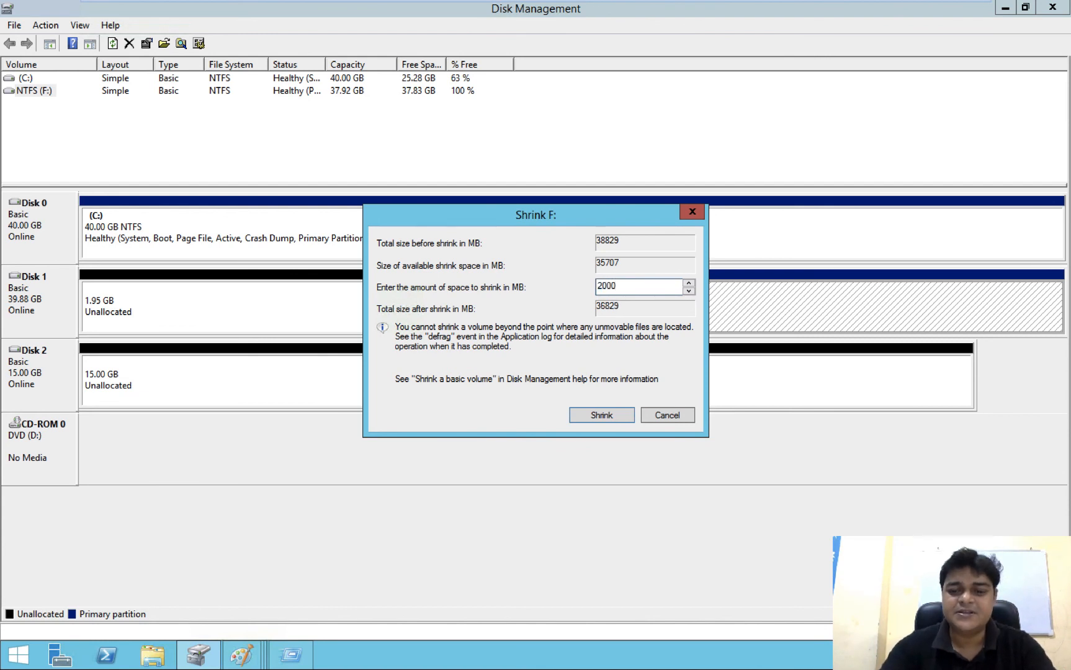
left_click(606, 414)
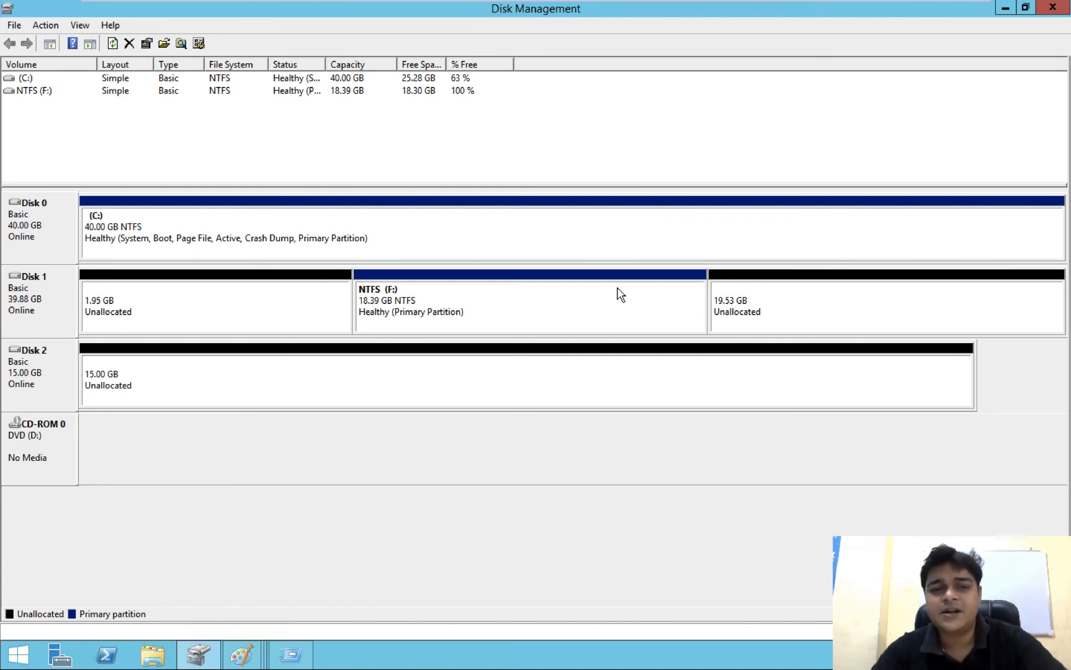
Step: Start extending the NTFS (F:) volume and add Disk 2 to the disks selected for the extension
right_click(566, 286)
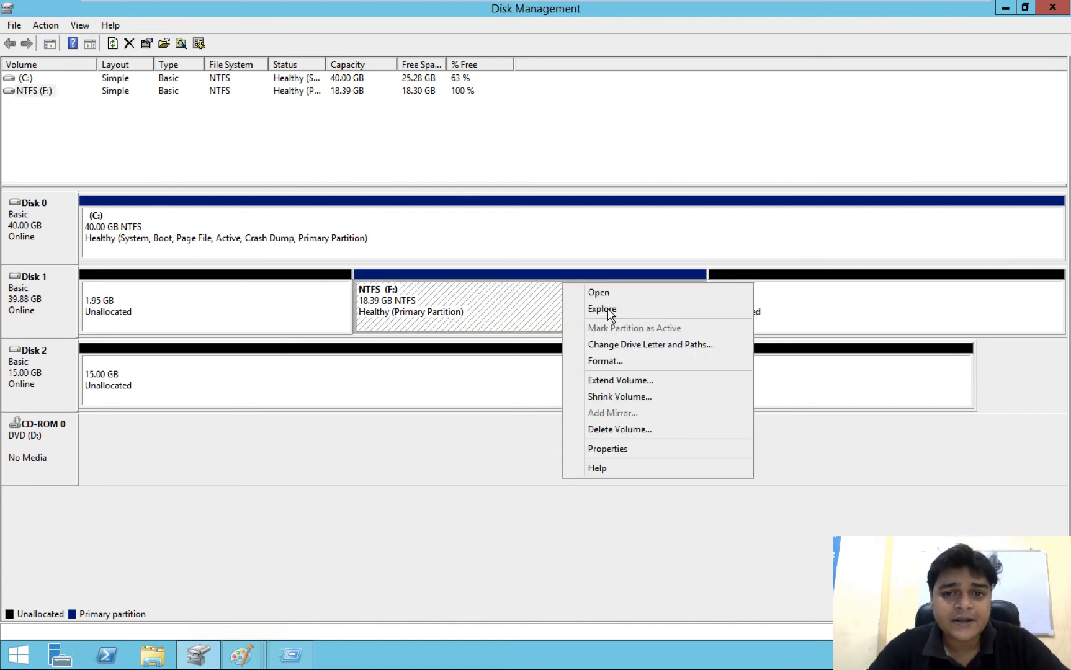
left_click(621, 380)
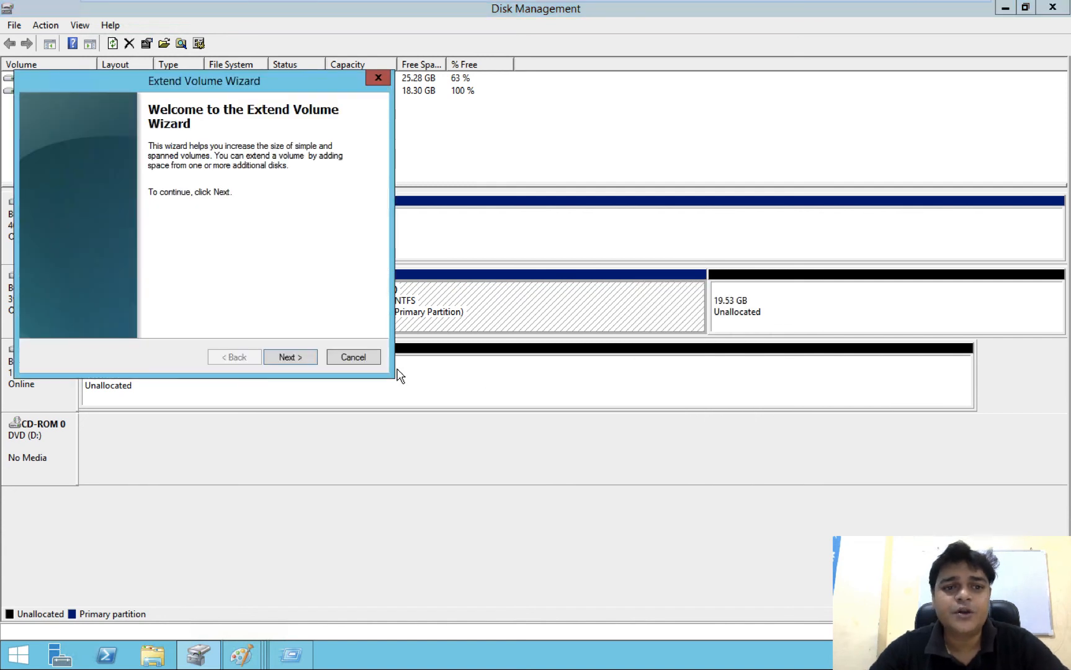
left_click(294, 366)
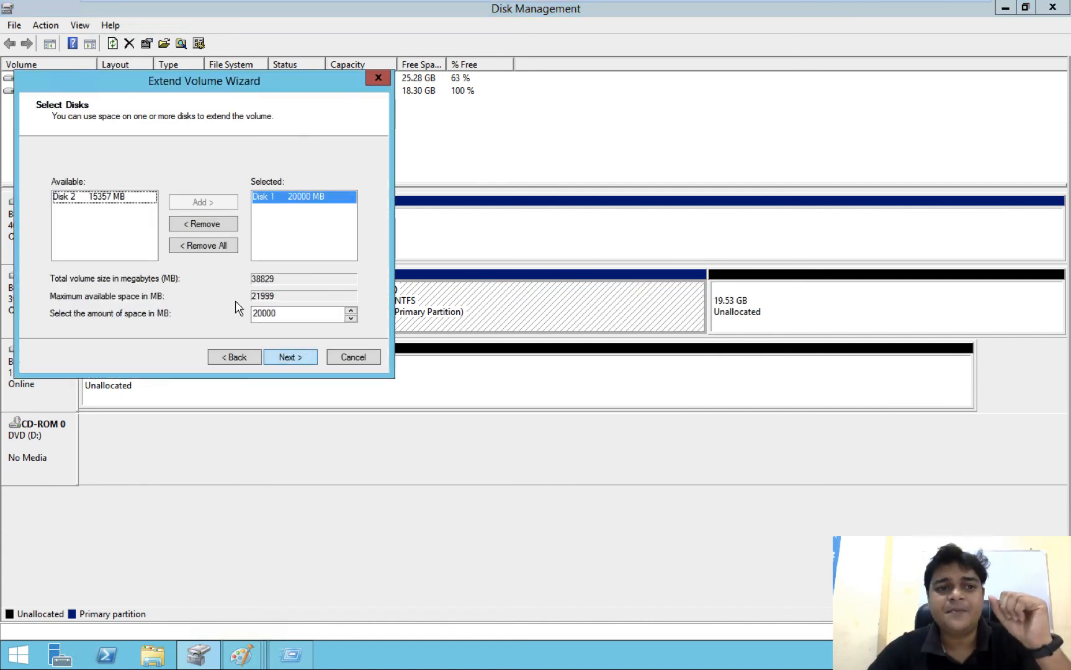
left_click(105, 196)
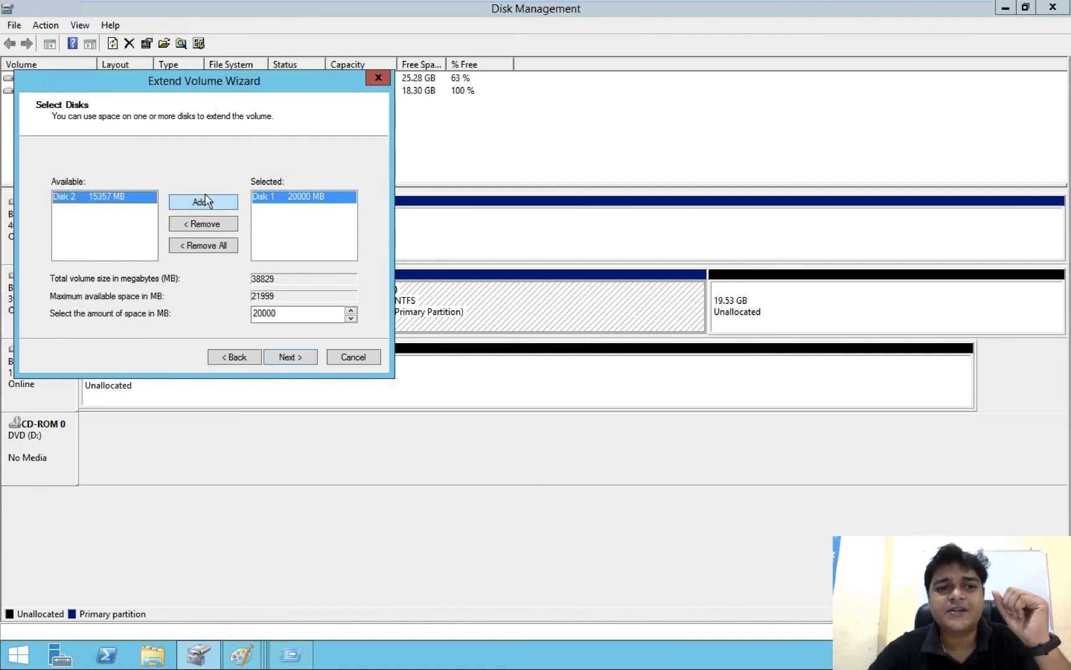
left_click(205, 202)
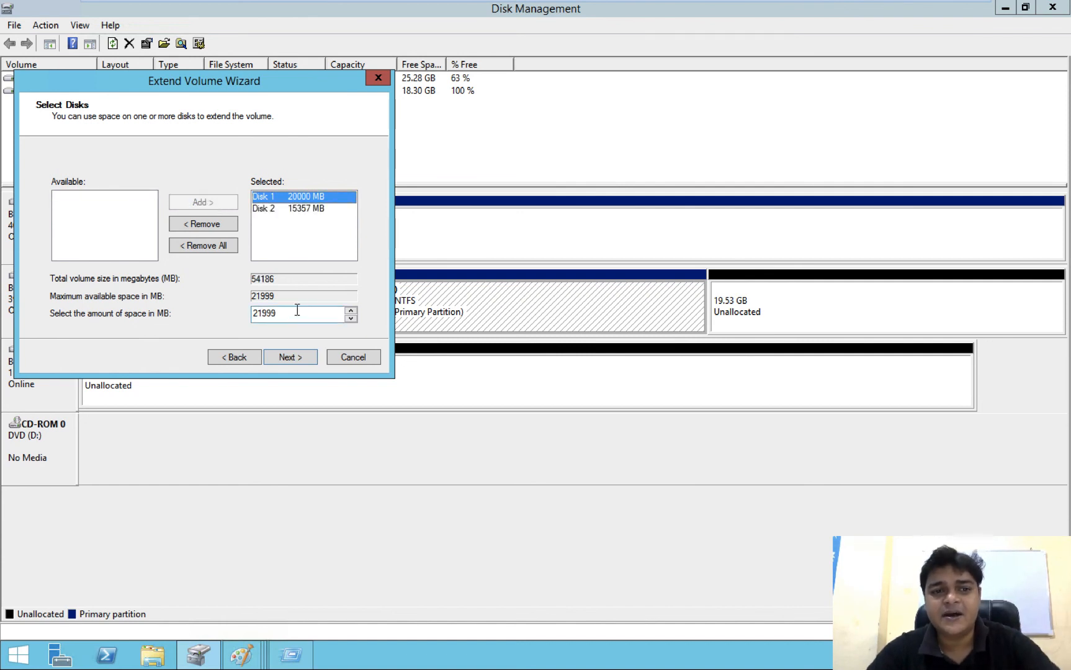
Step: Set the space taken from Disk 1 to 5000 MB and finish the extension, accepting the conversion to dynamic disks
left_click_drag(280, 310, 190, 312)
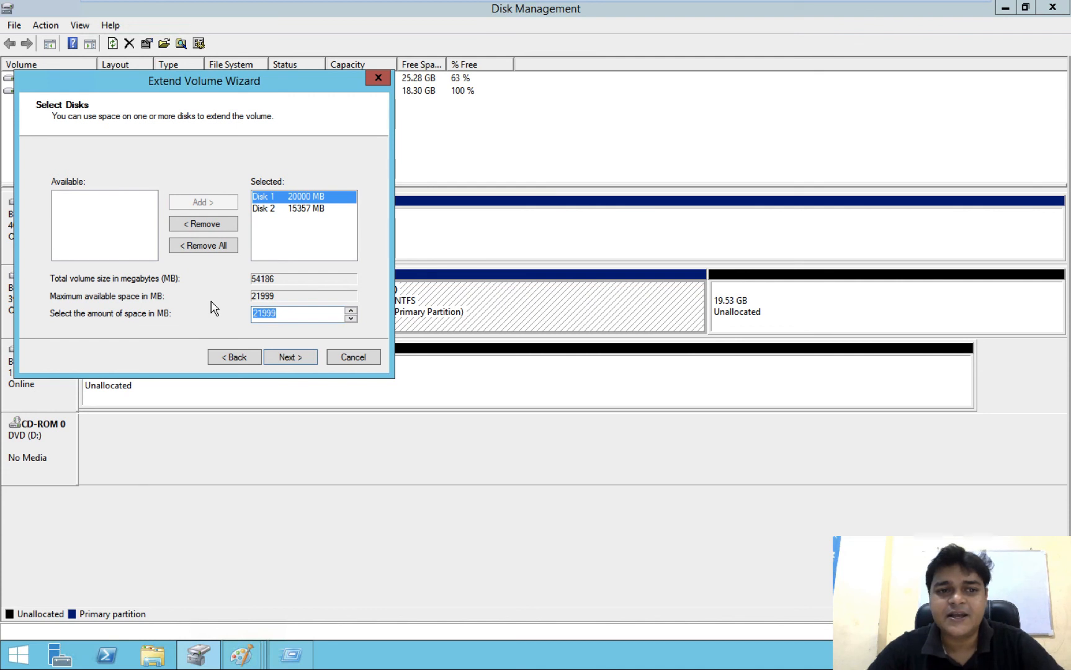
type("5000")
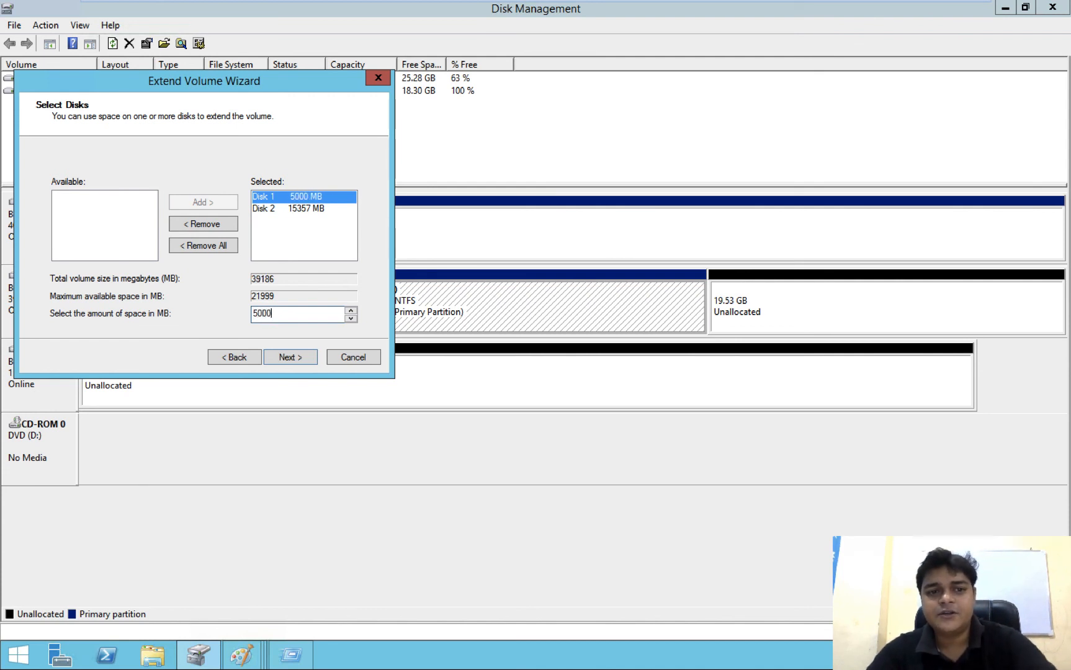
left_click(292, 359)
left_click(291, 358)
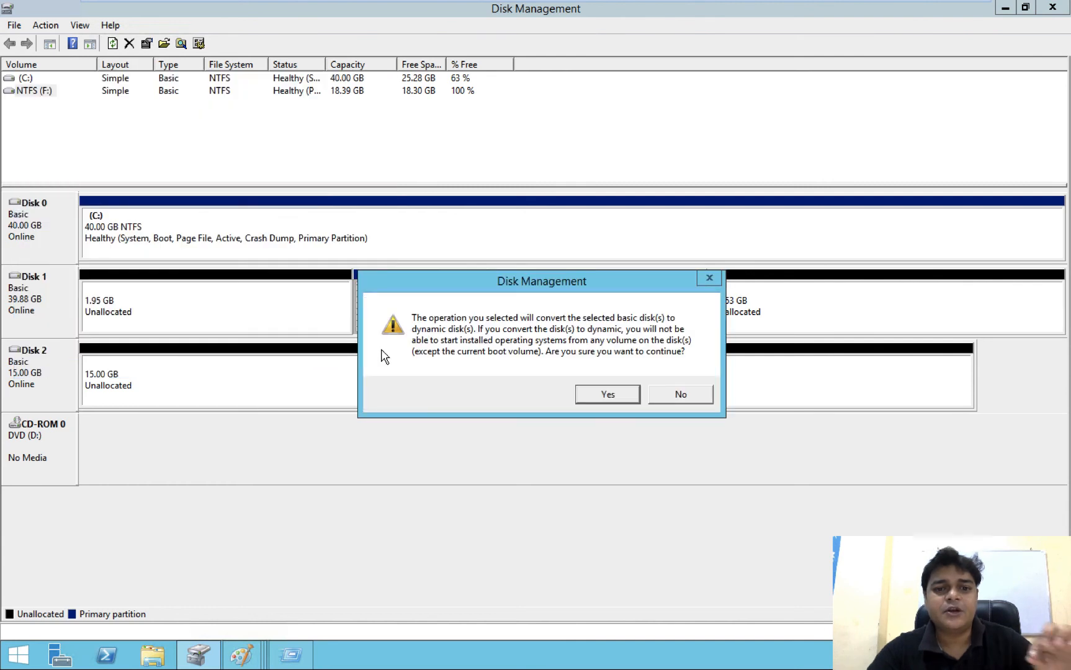
left_click(586, 389)
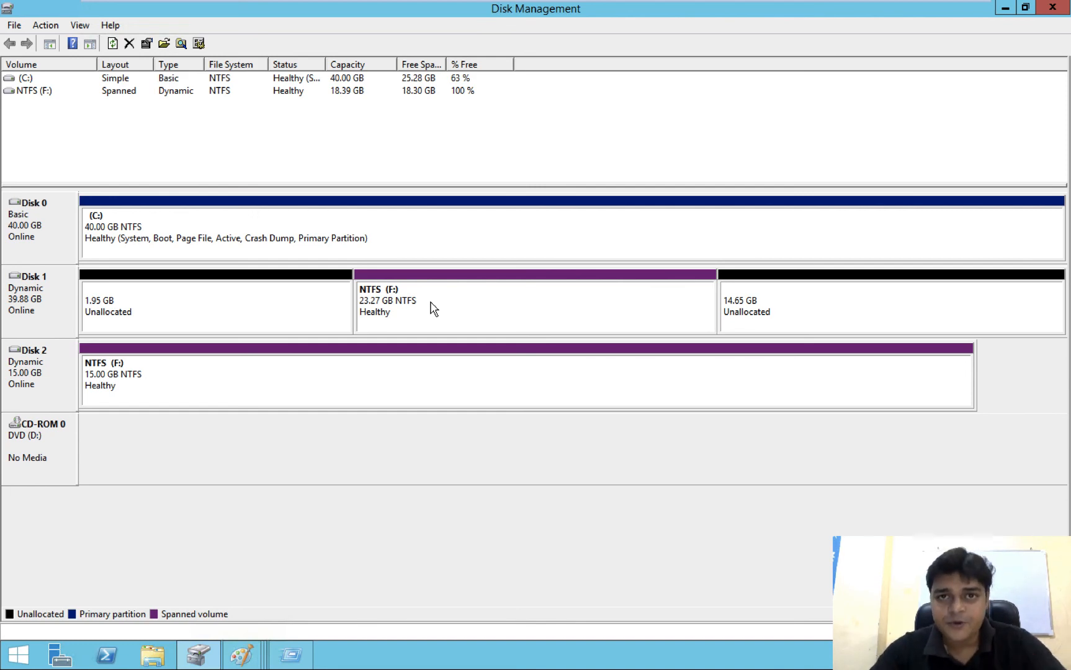
Step: Switch to the Keynote presentation to show the Class-2 Disk Management title slide
key("ctrl+Left")
key("ctrl+Right")
key("ctrl+Right")
key("ctrl+Right")
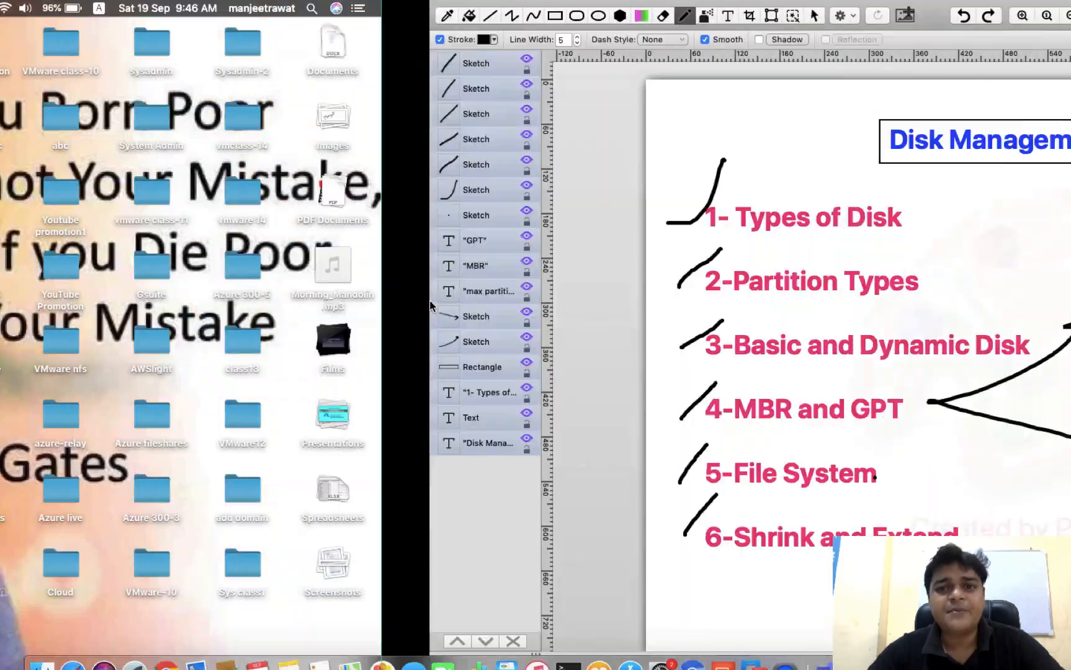
key("ctrl+Left")
key("ctrl+Right")
key("ctrl+Right")
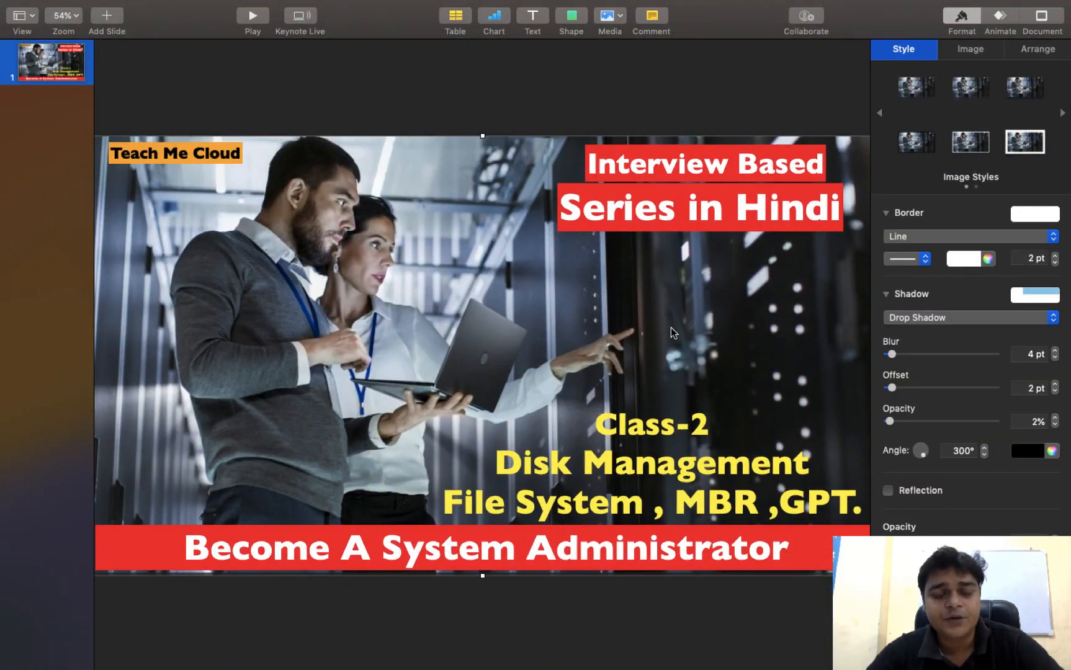